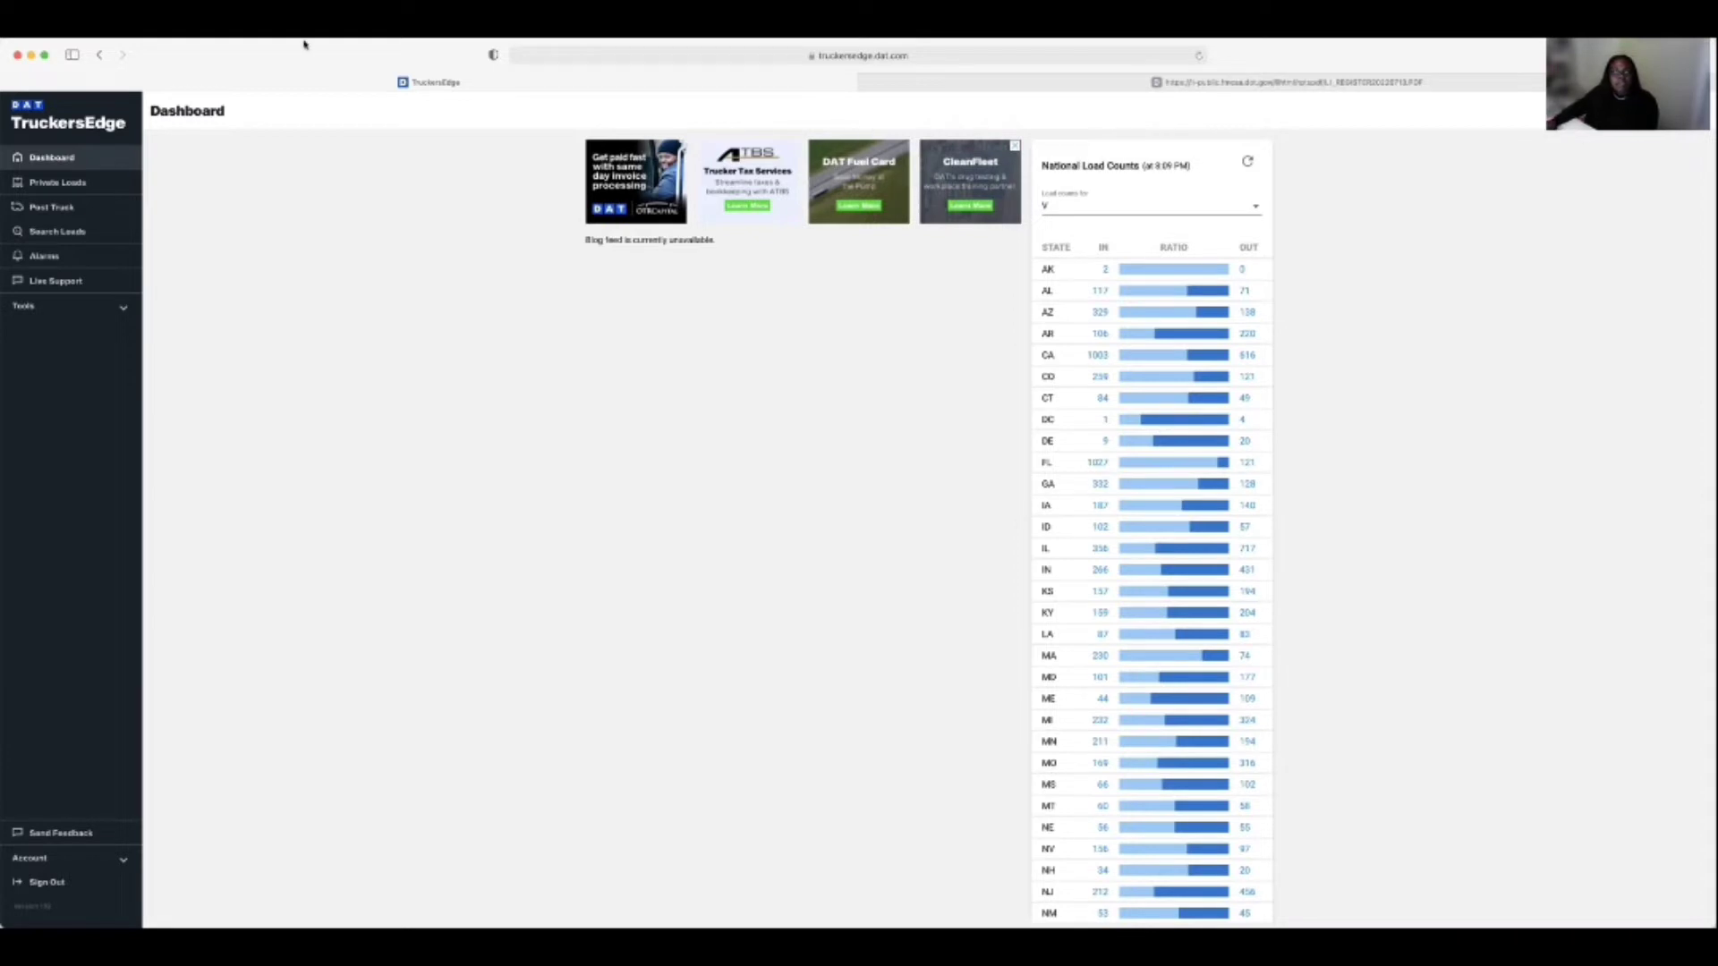
Load the DAT homepage at dat.com in the browser
click(973, 87)
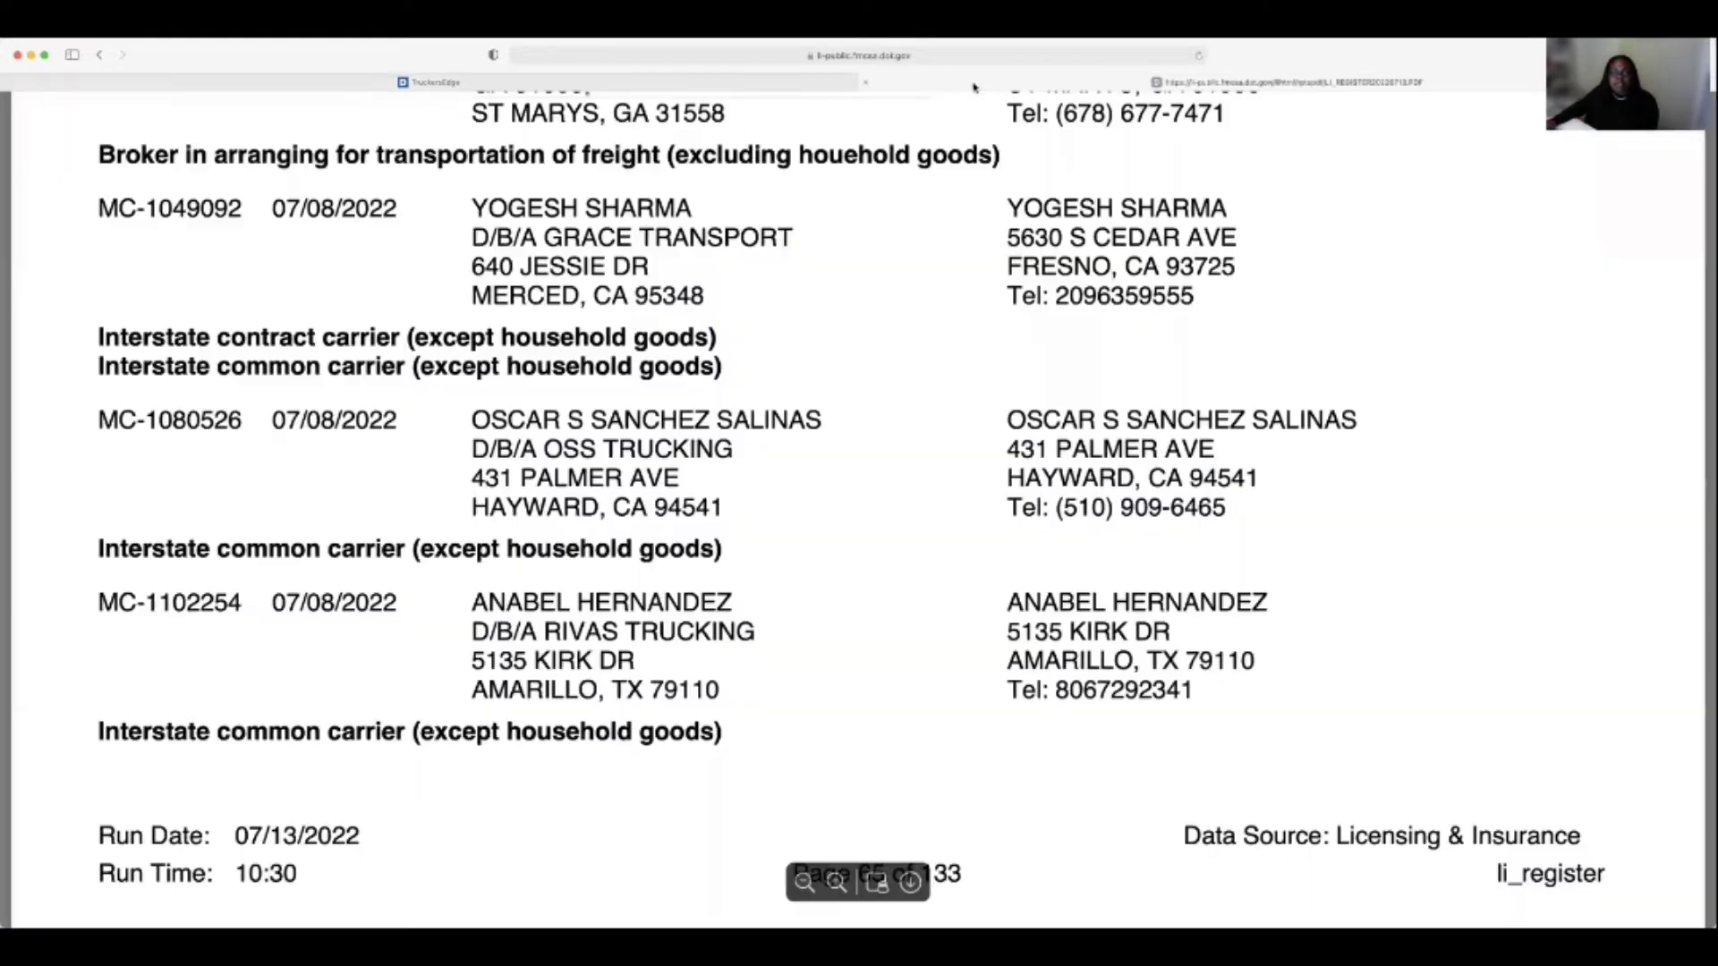
click(898, 57)
text(liat.com)
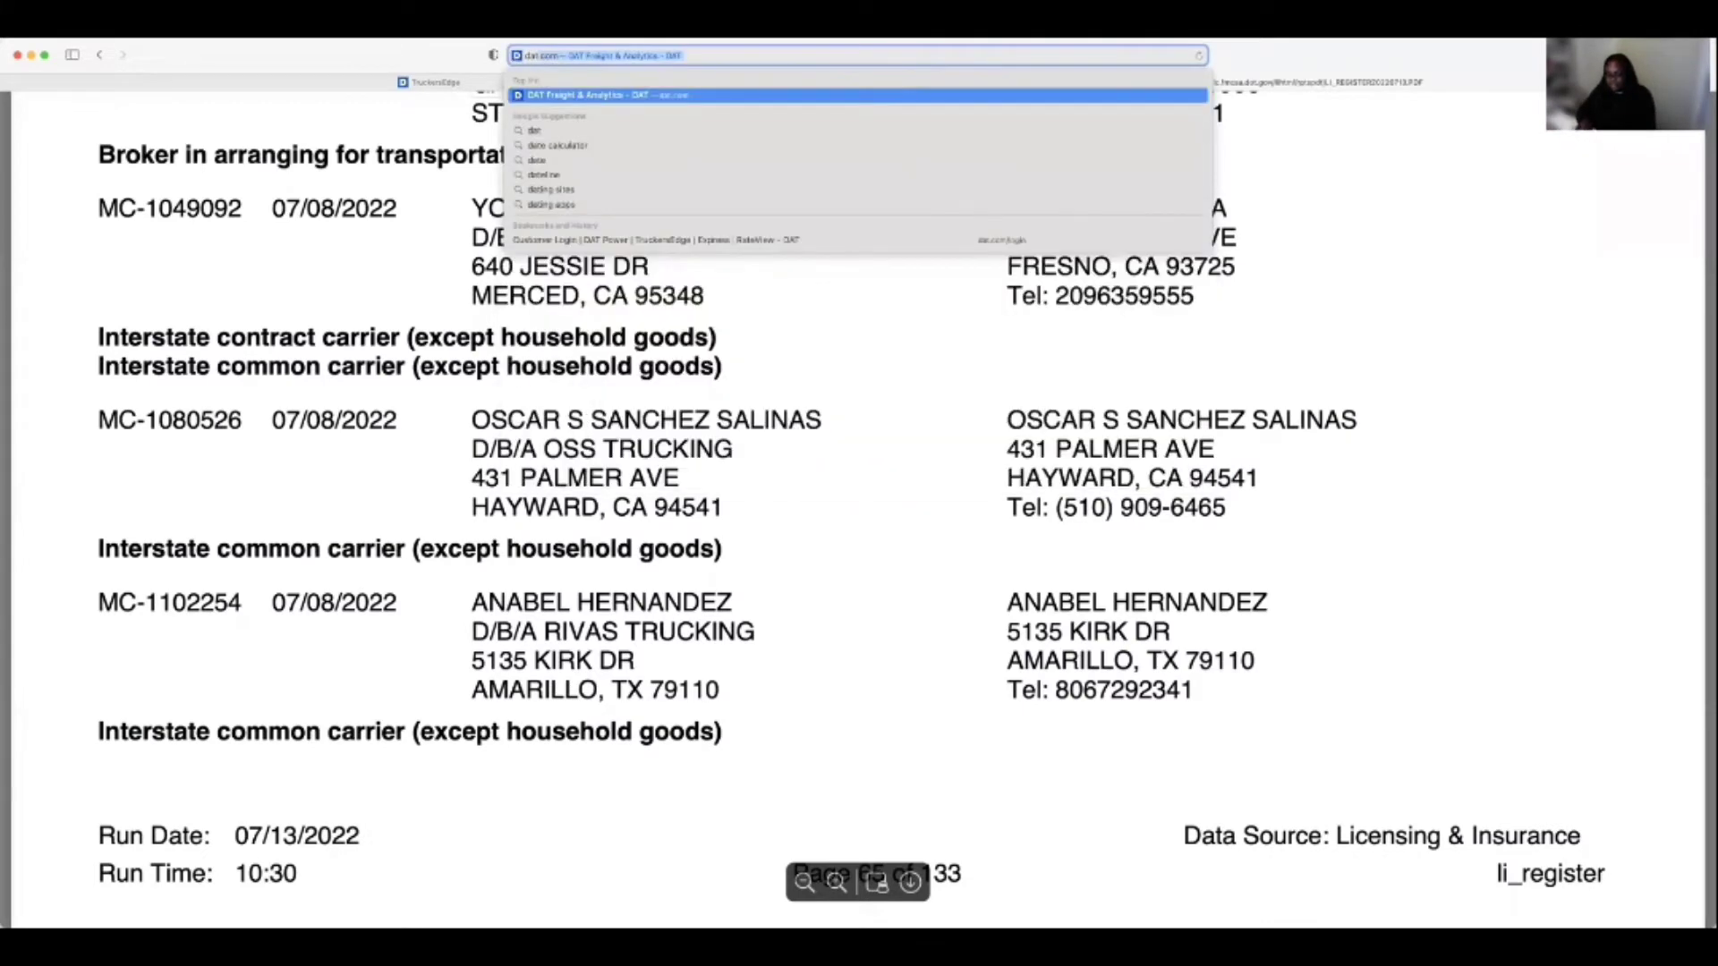
key(Return)
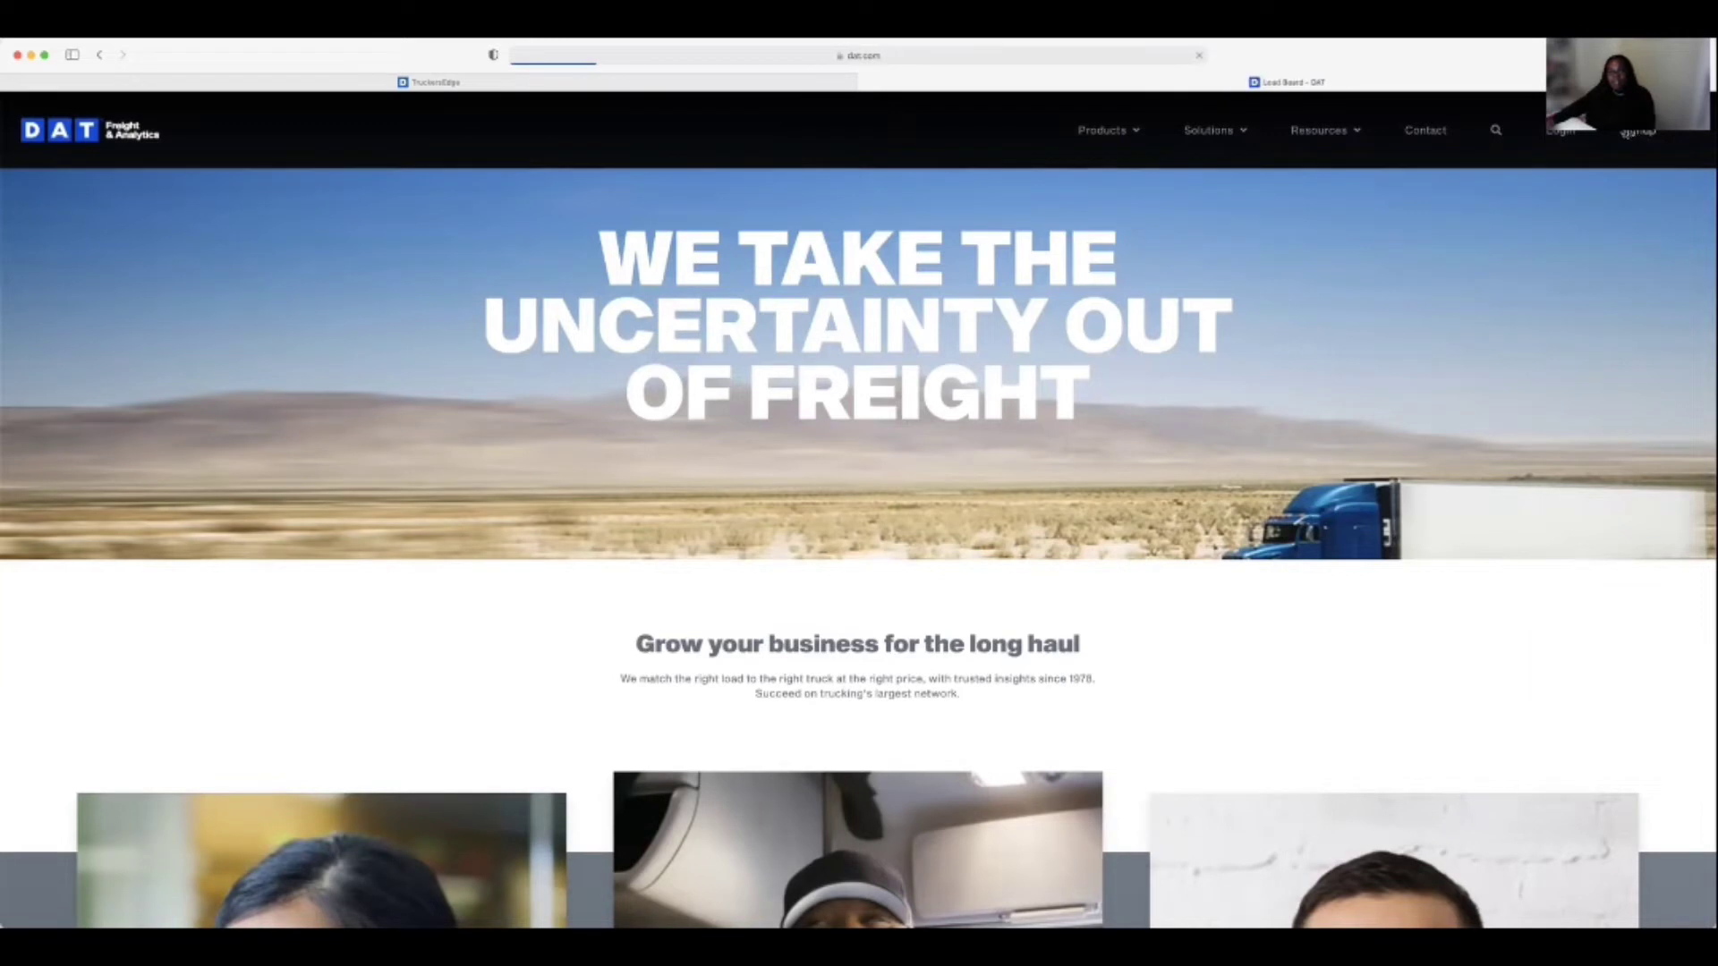
Review the carrier load board plans, from TruckersEdge Standard $39.95 to Power Office Carrier $280
click(1633, 134)
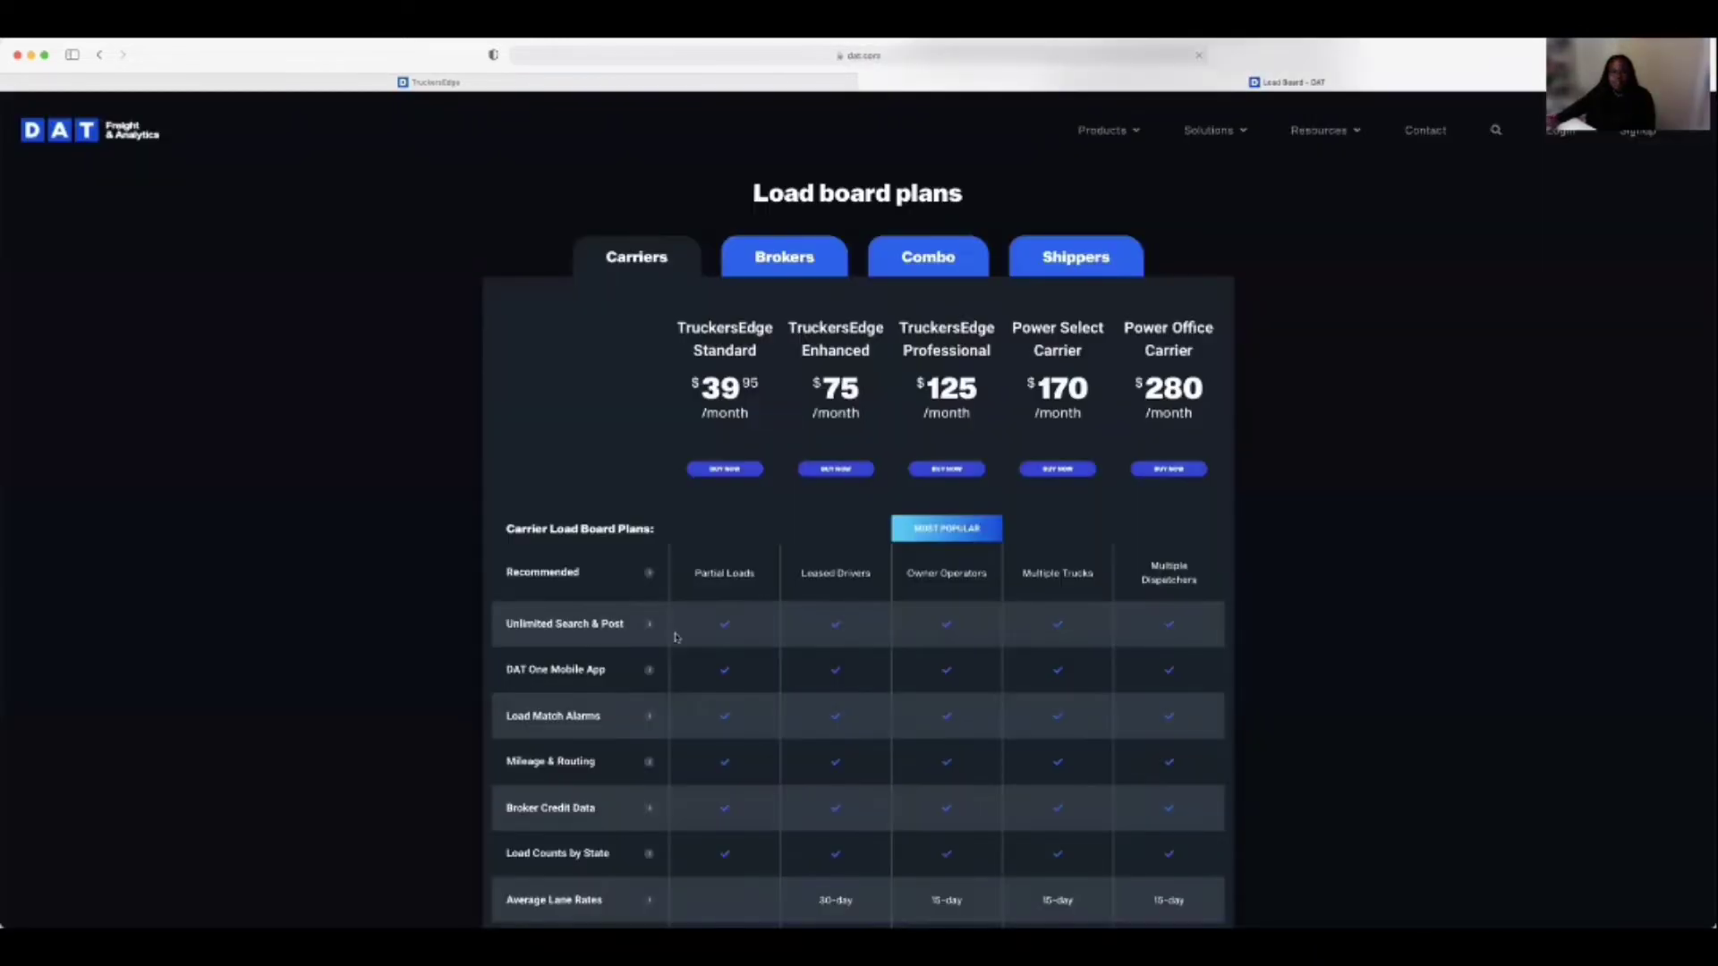
scroll(751, 413, down, 2)
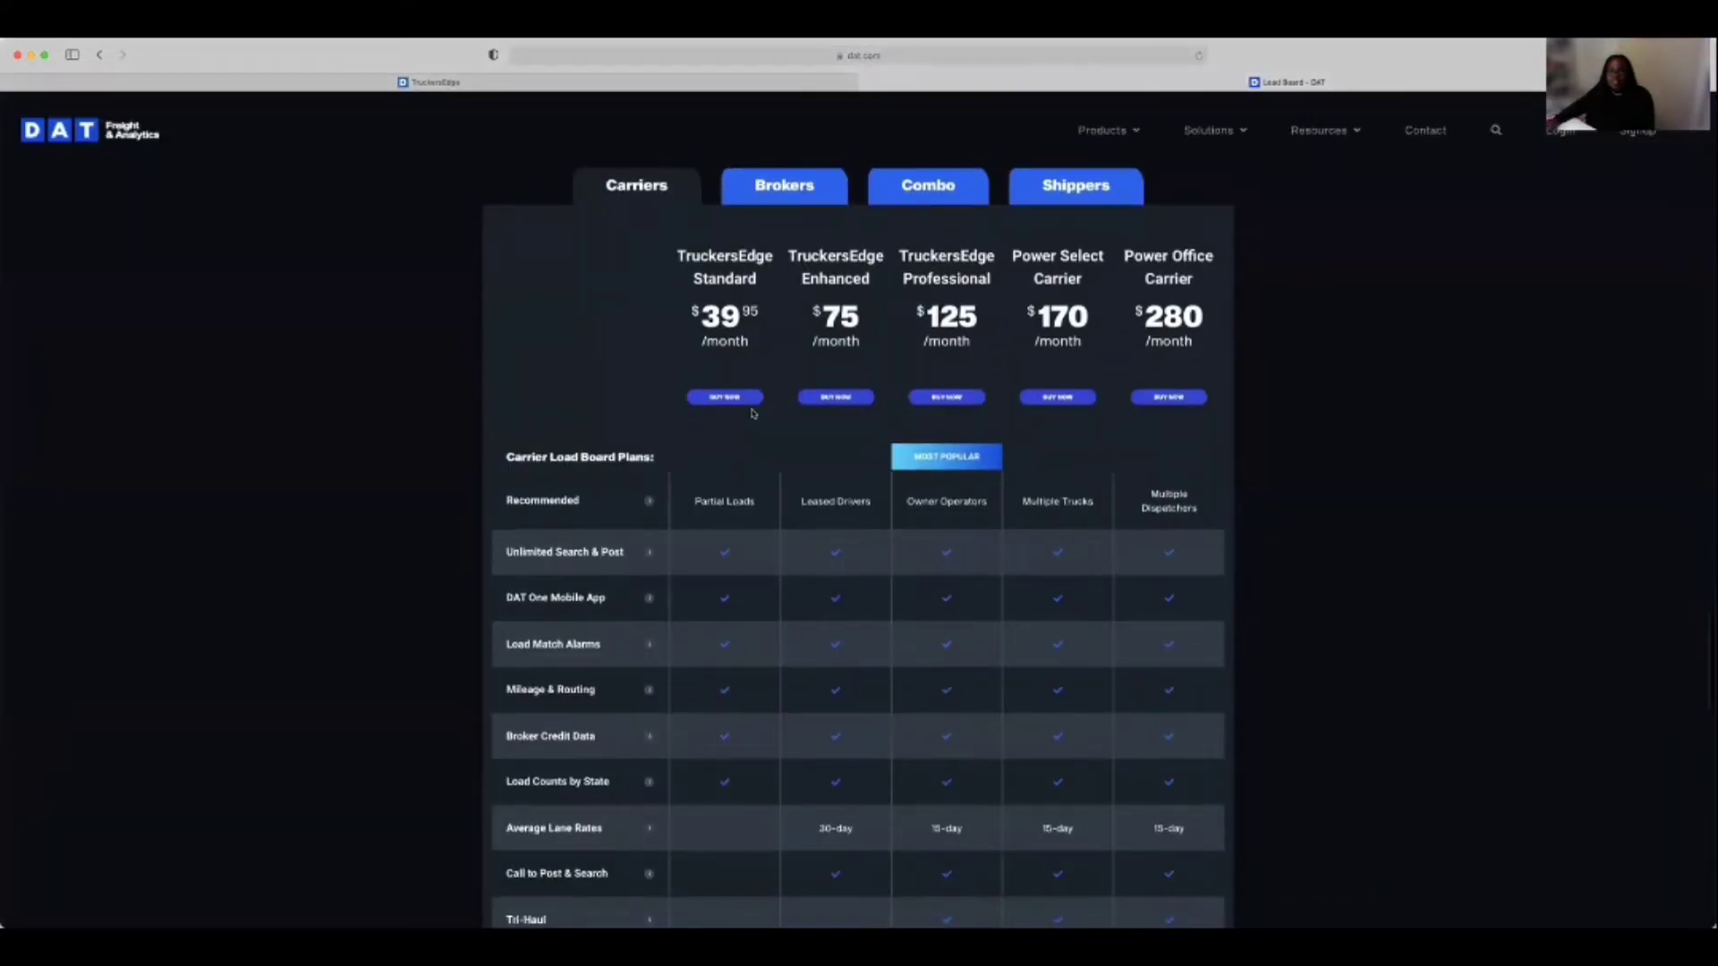
scroll(713, 269, down, 1)
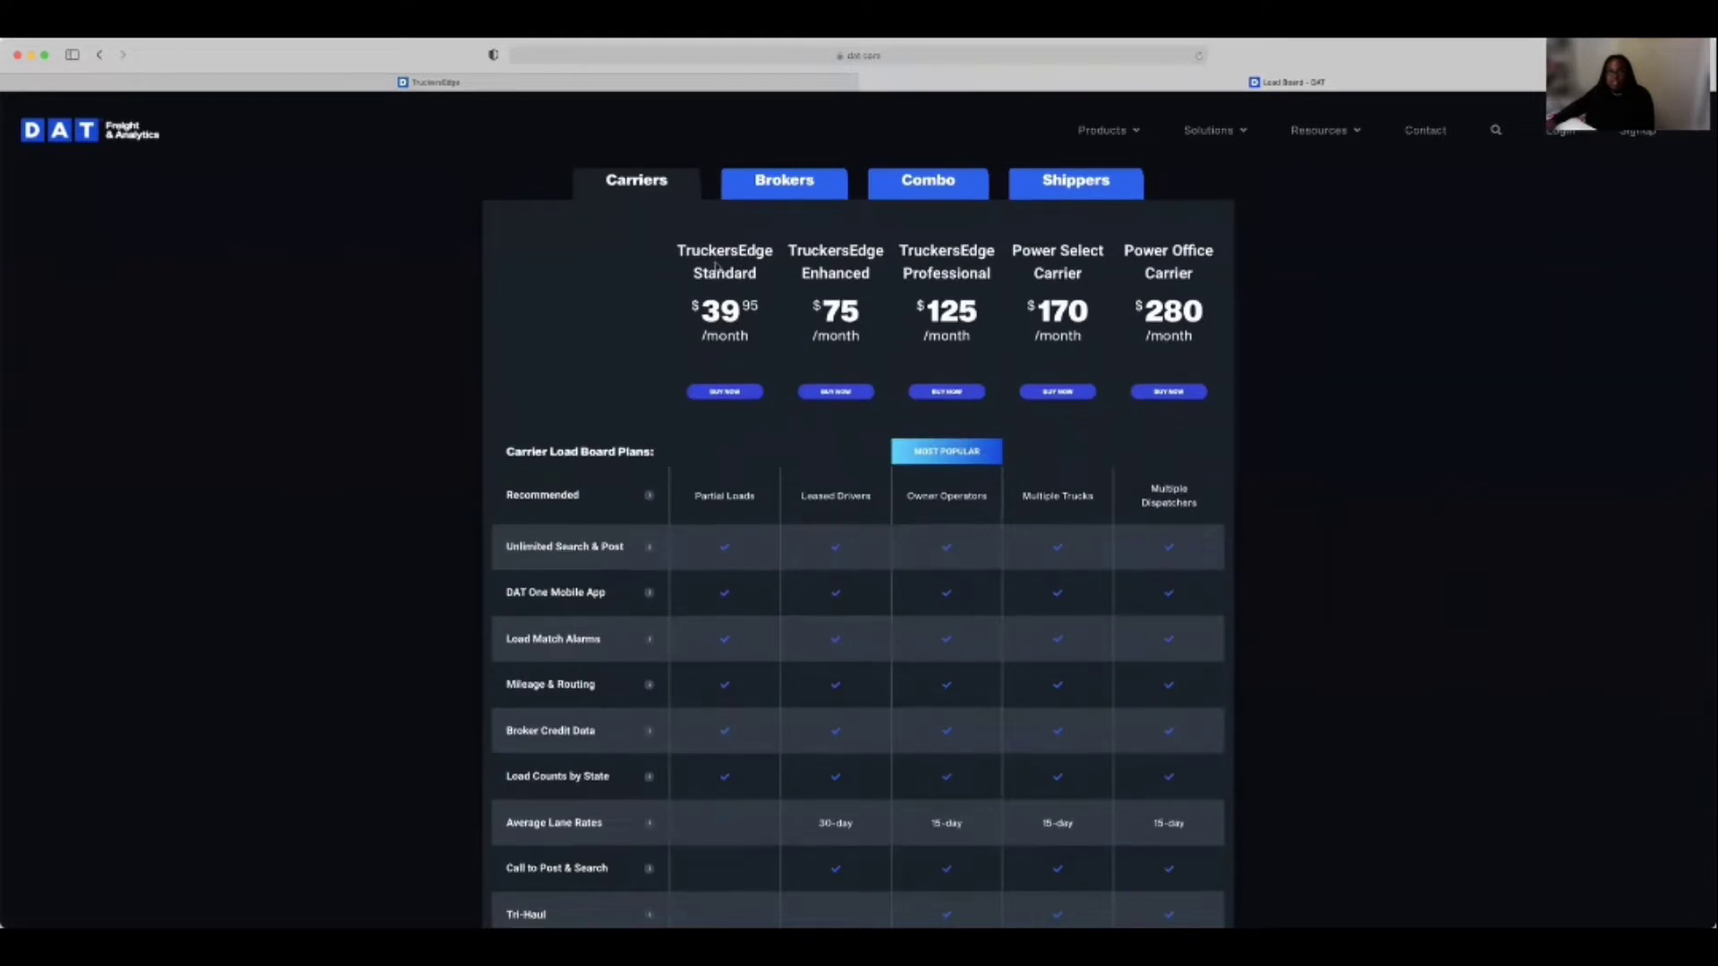
scroll(728, 412, down, 10)
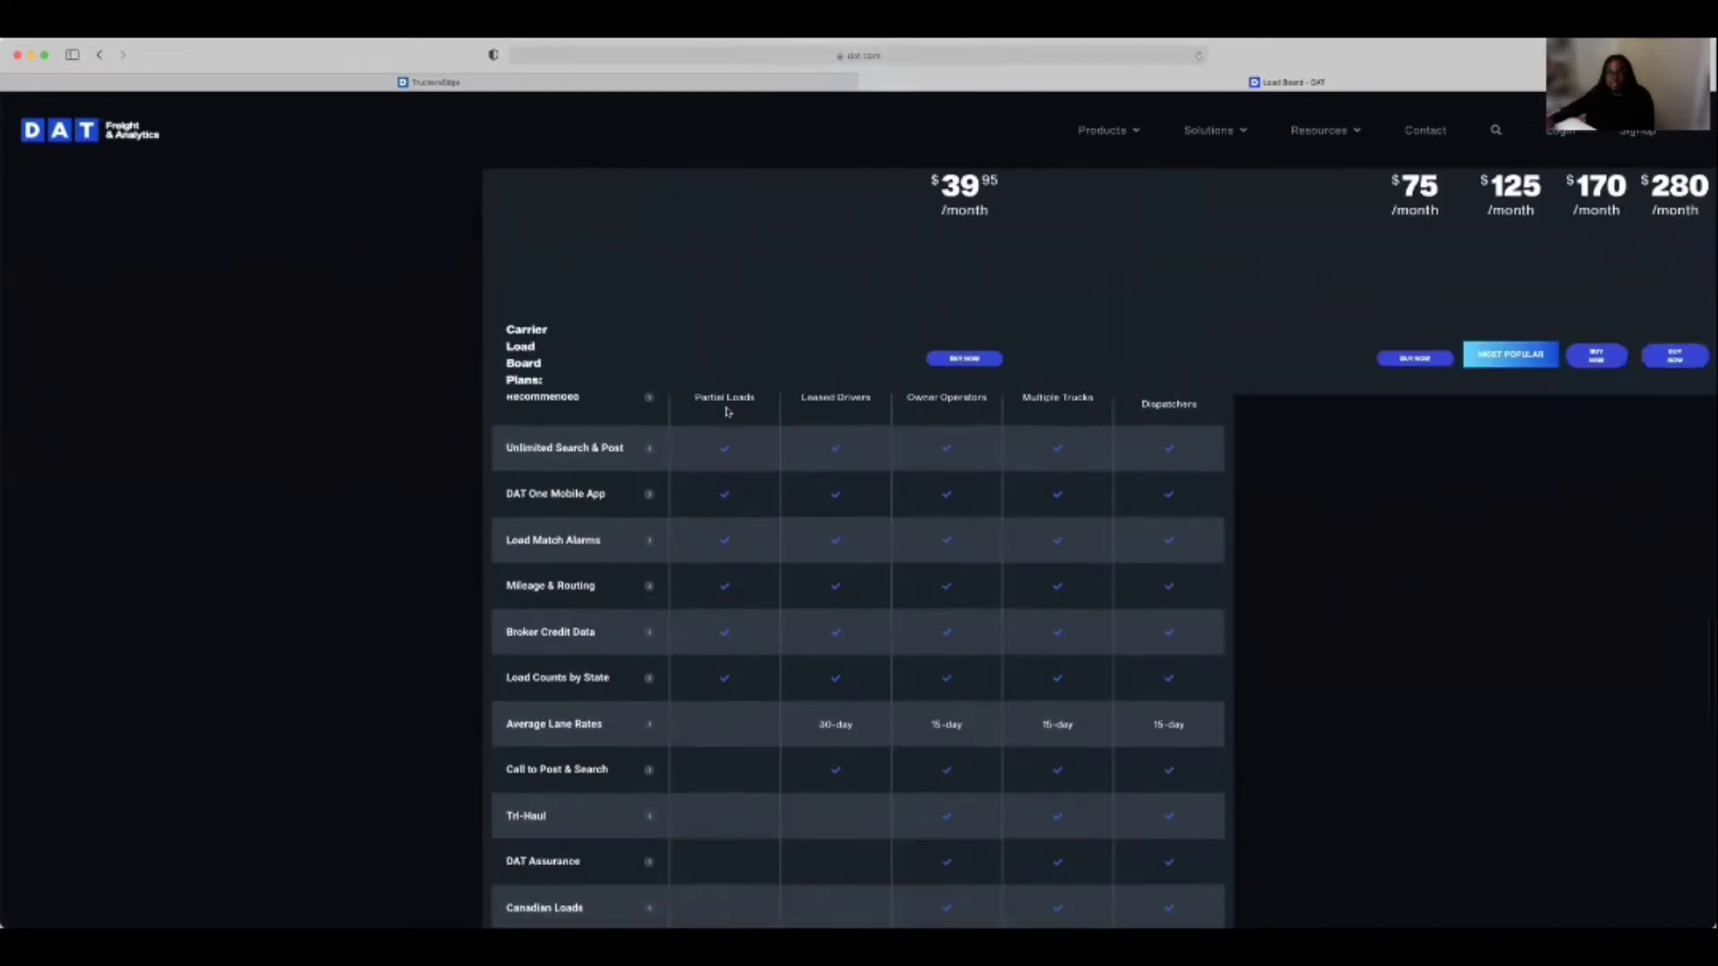
scroll(748, 277, down, 1)
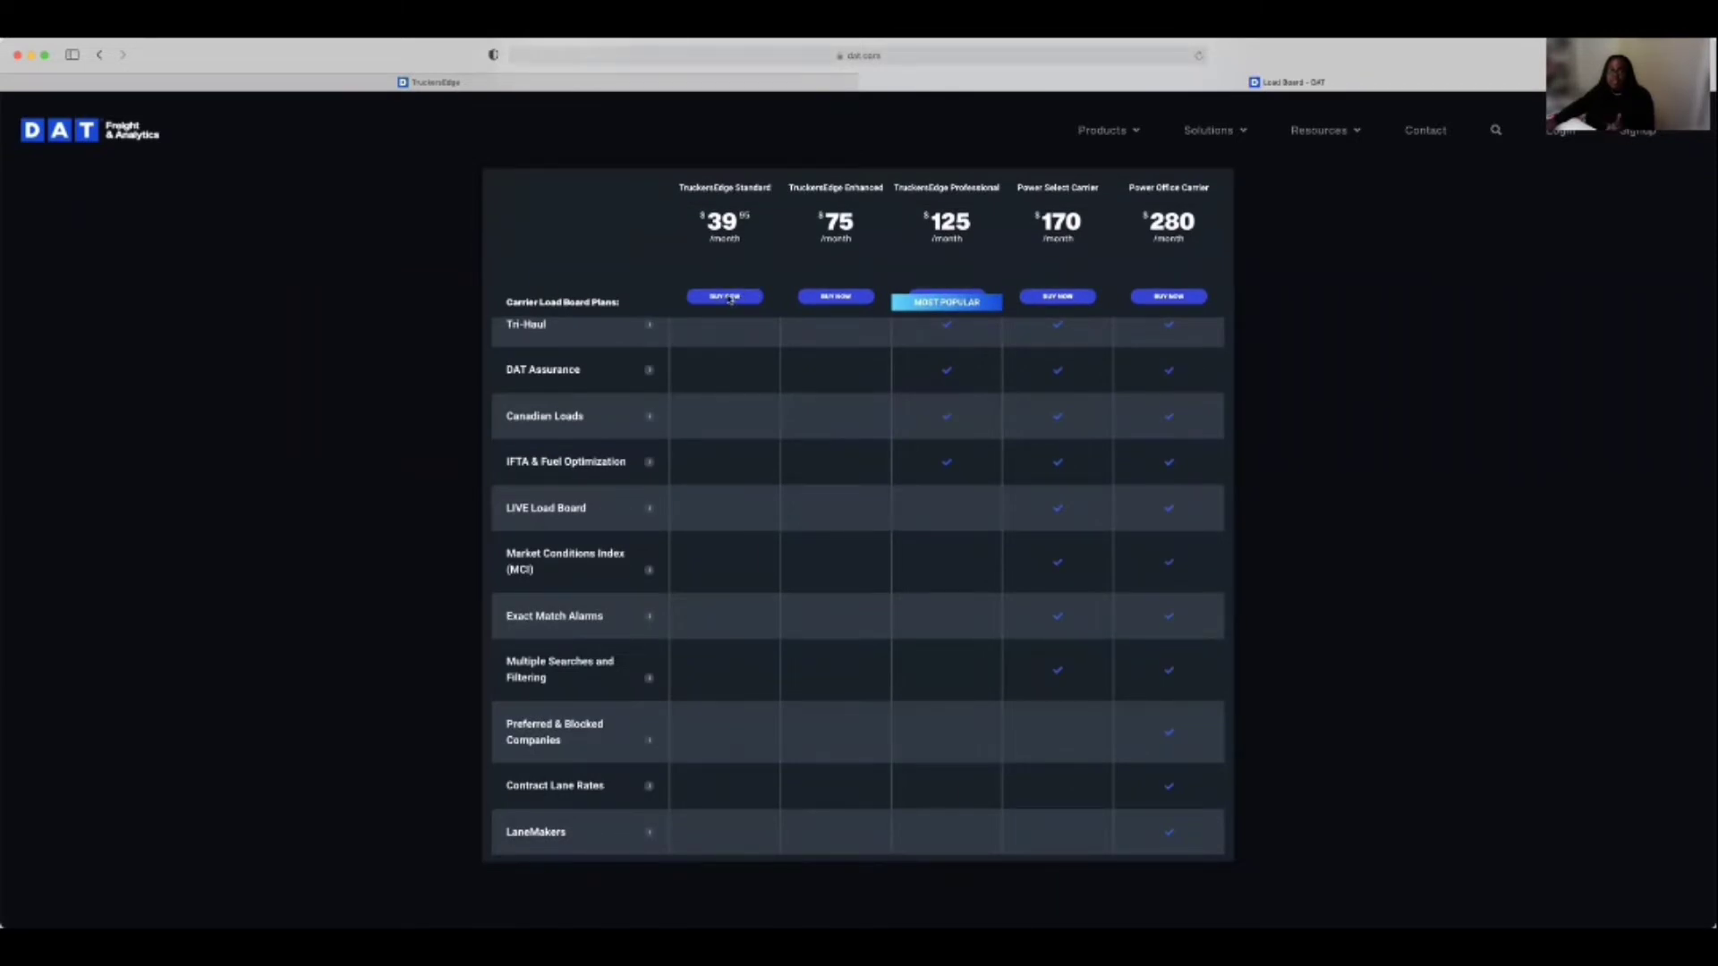
Go back to the TruckersEdge Dashboard and scan the national load counts by state
click(683, 83)
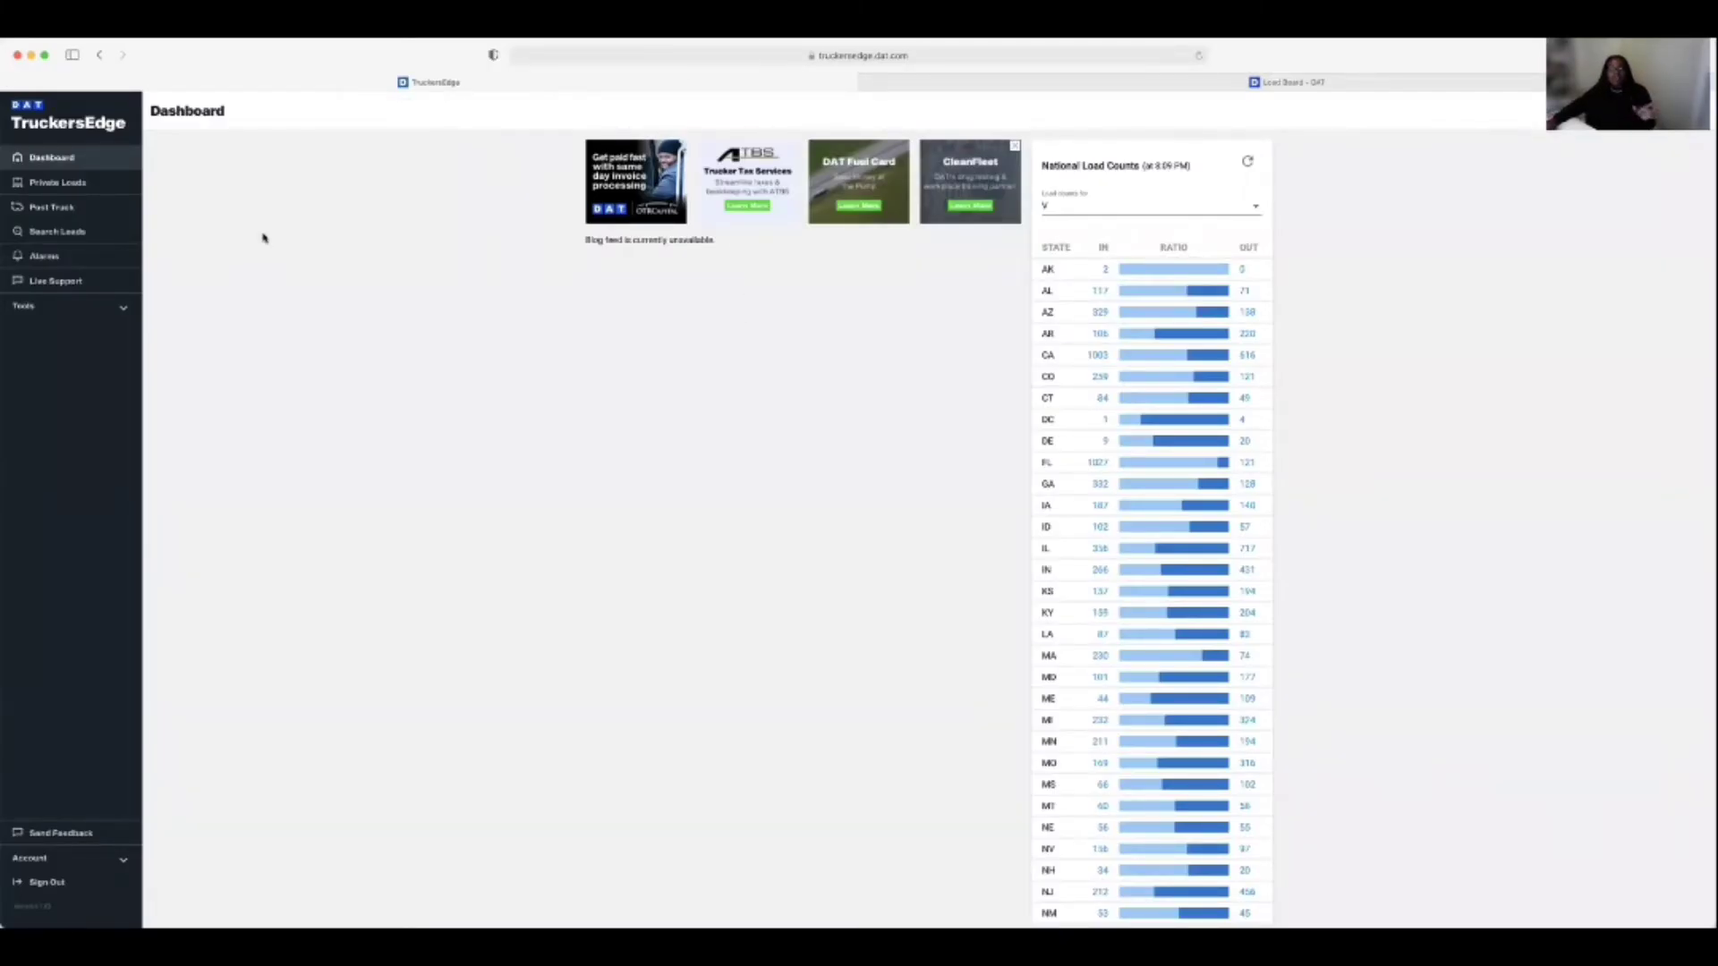
scroll(263, 238, down, 1)
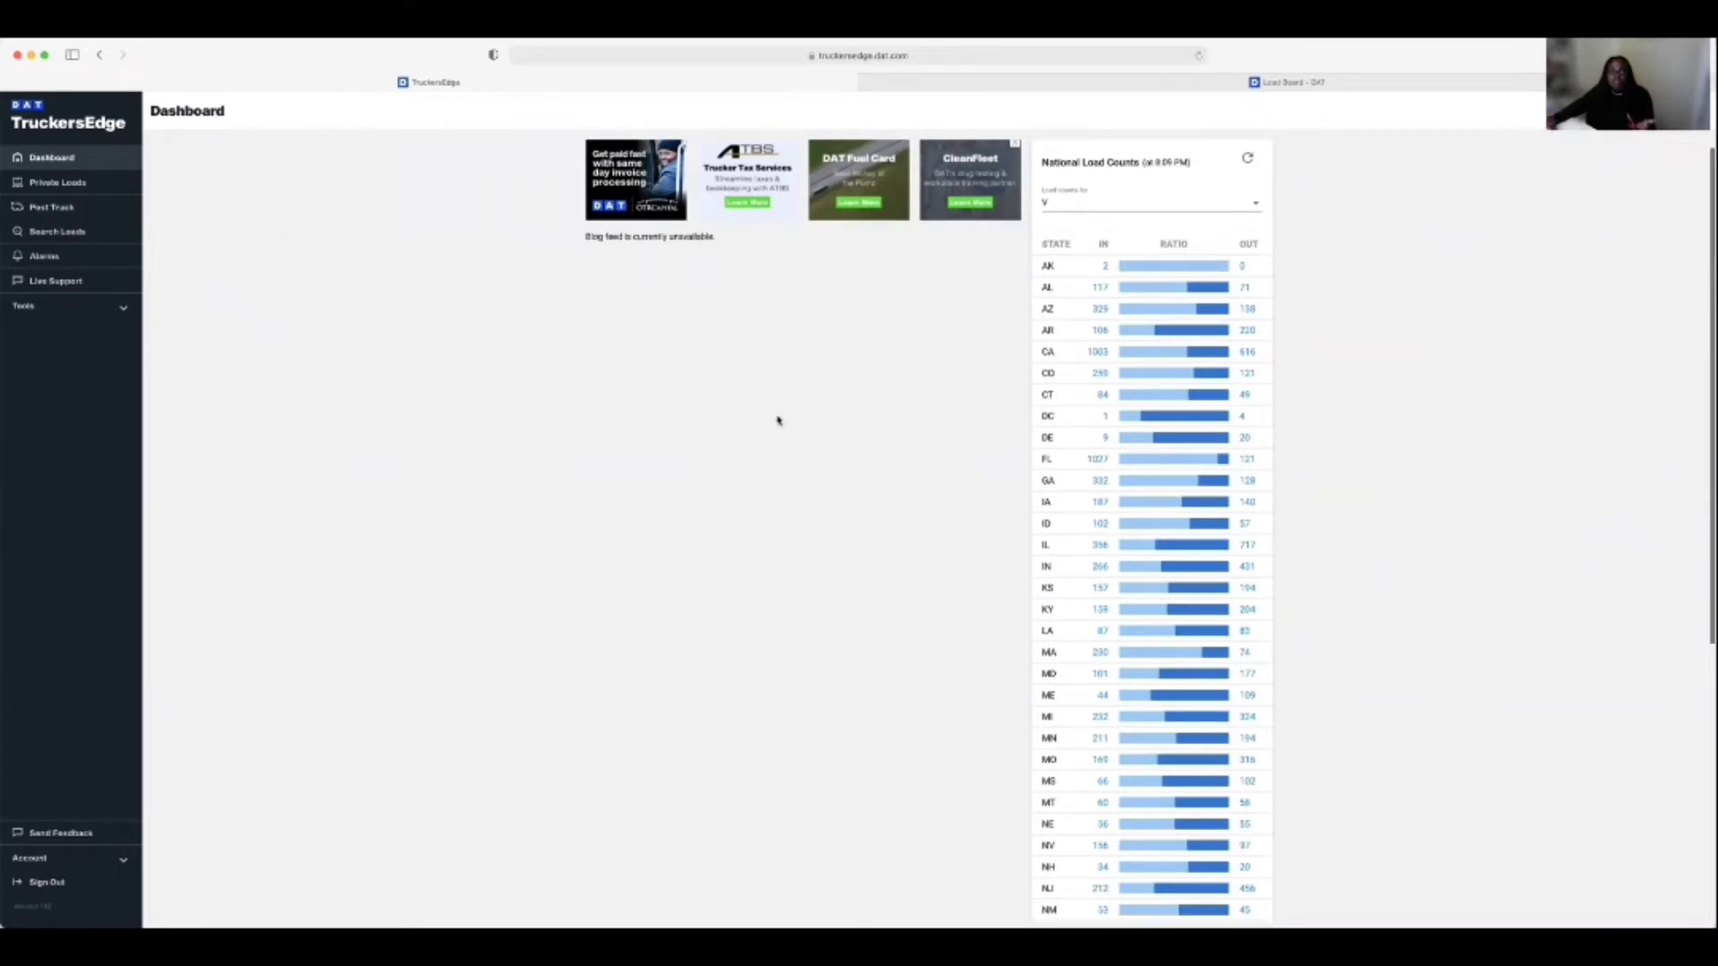
scroll(777, 420, down, 5)
scroll(778, 421, up, 5)
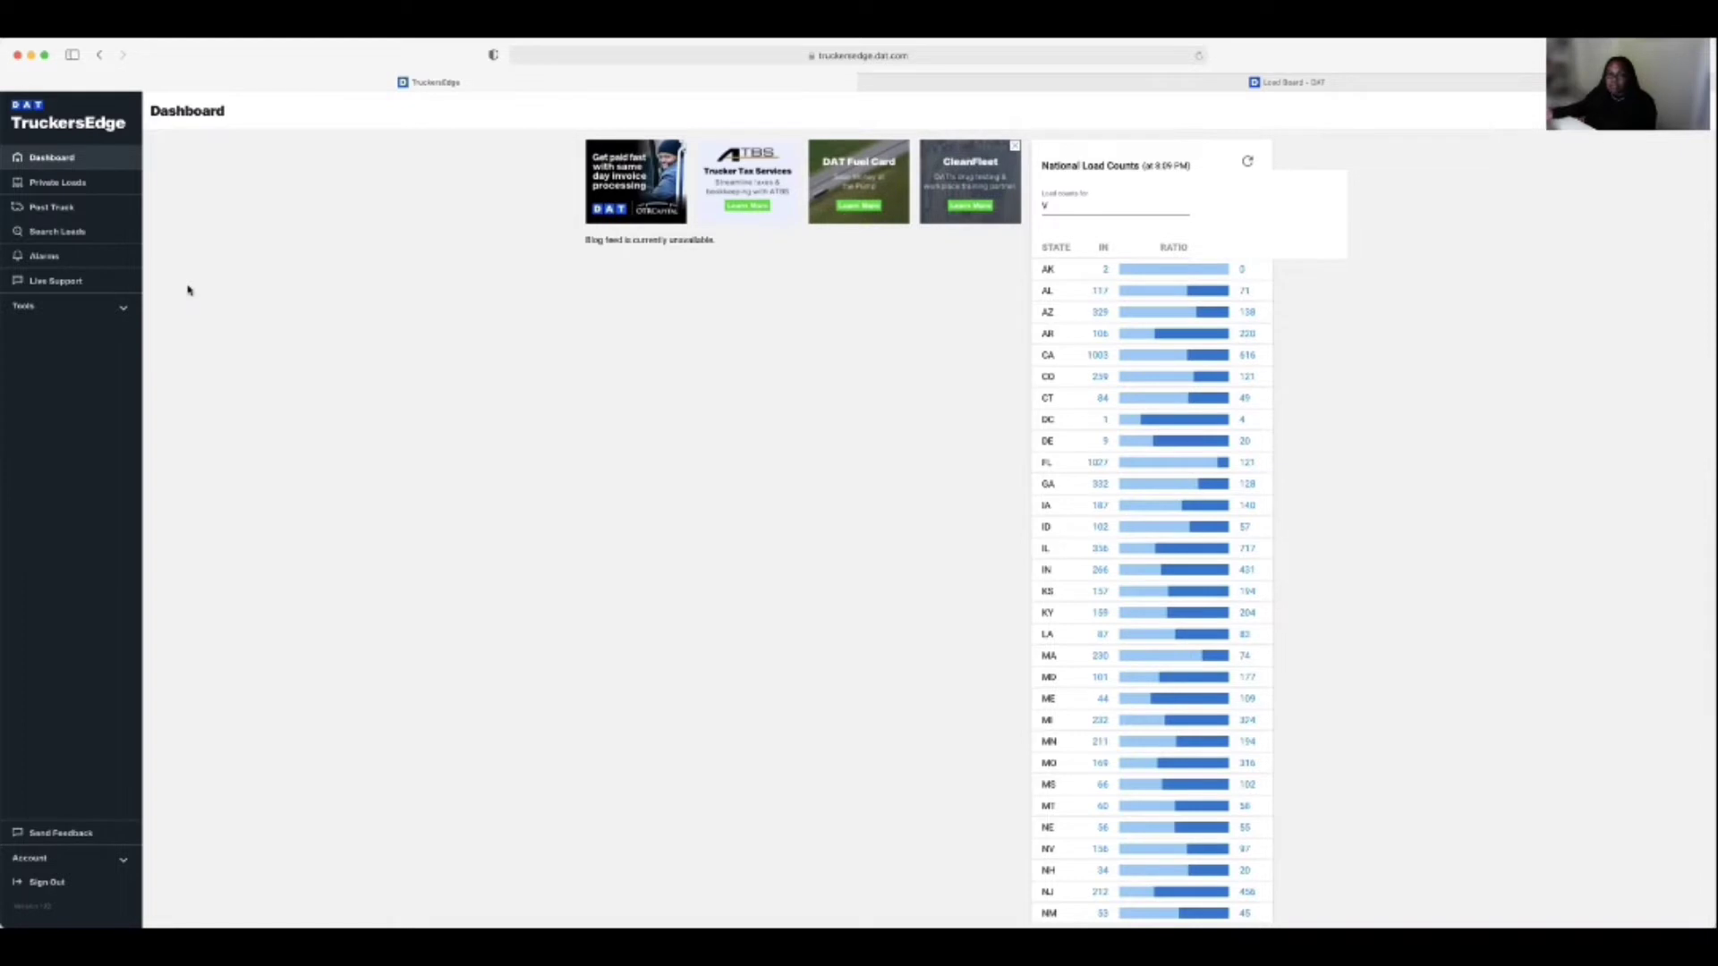
Start a new truck post from the Post Truck list, prefilled for 7/26/2022, Full load, Van
click(55, 210)
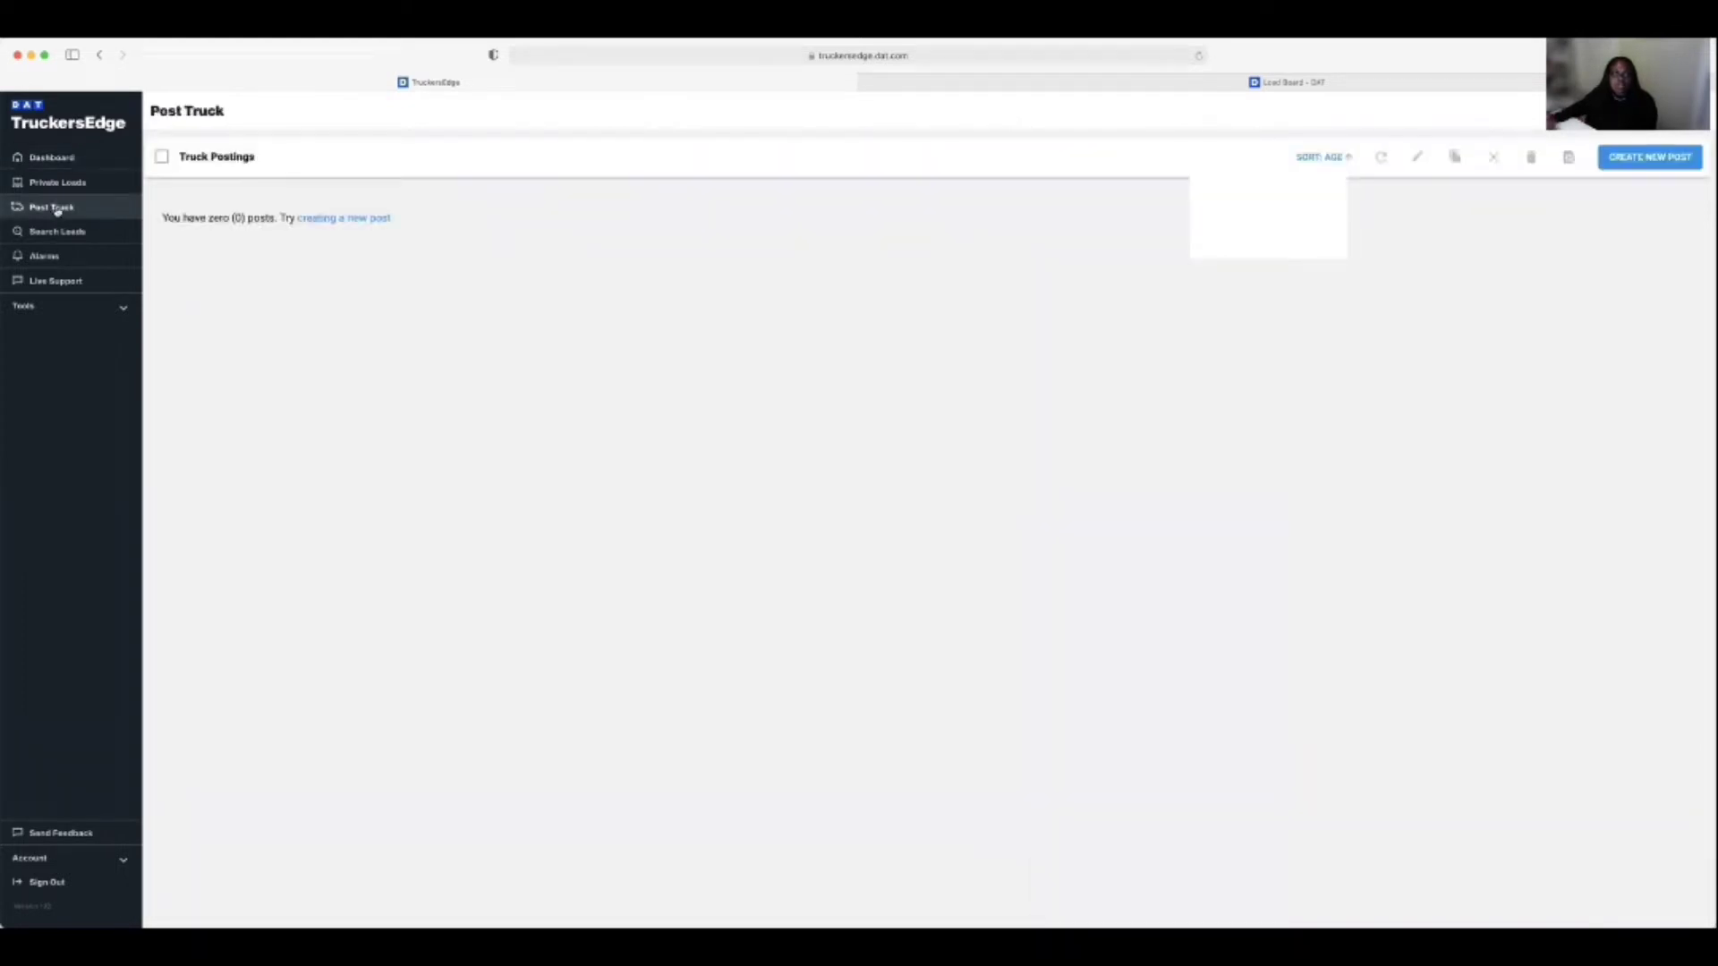
click(321, 219)
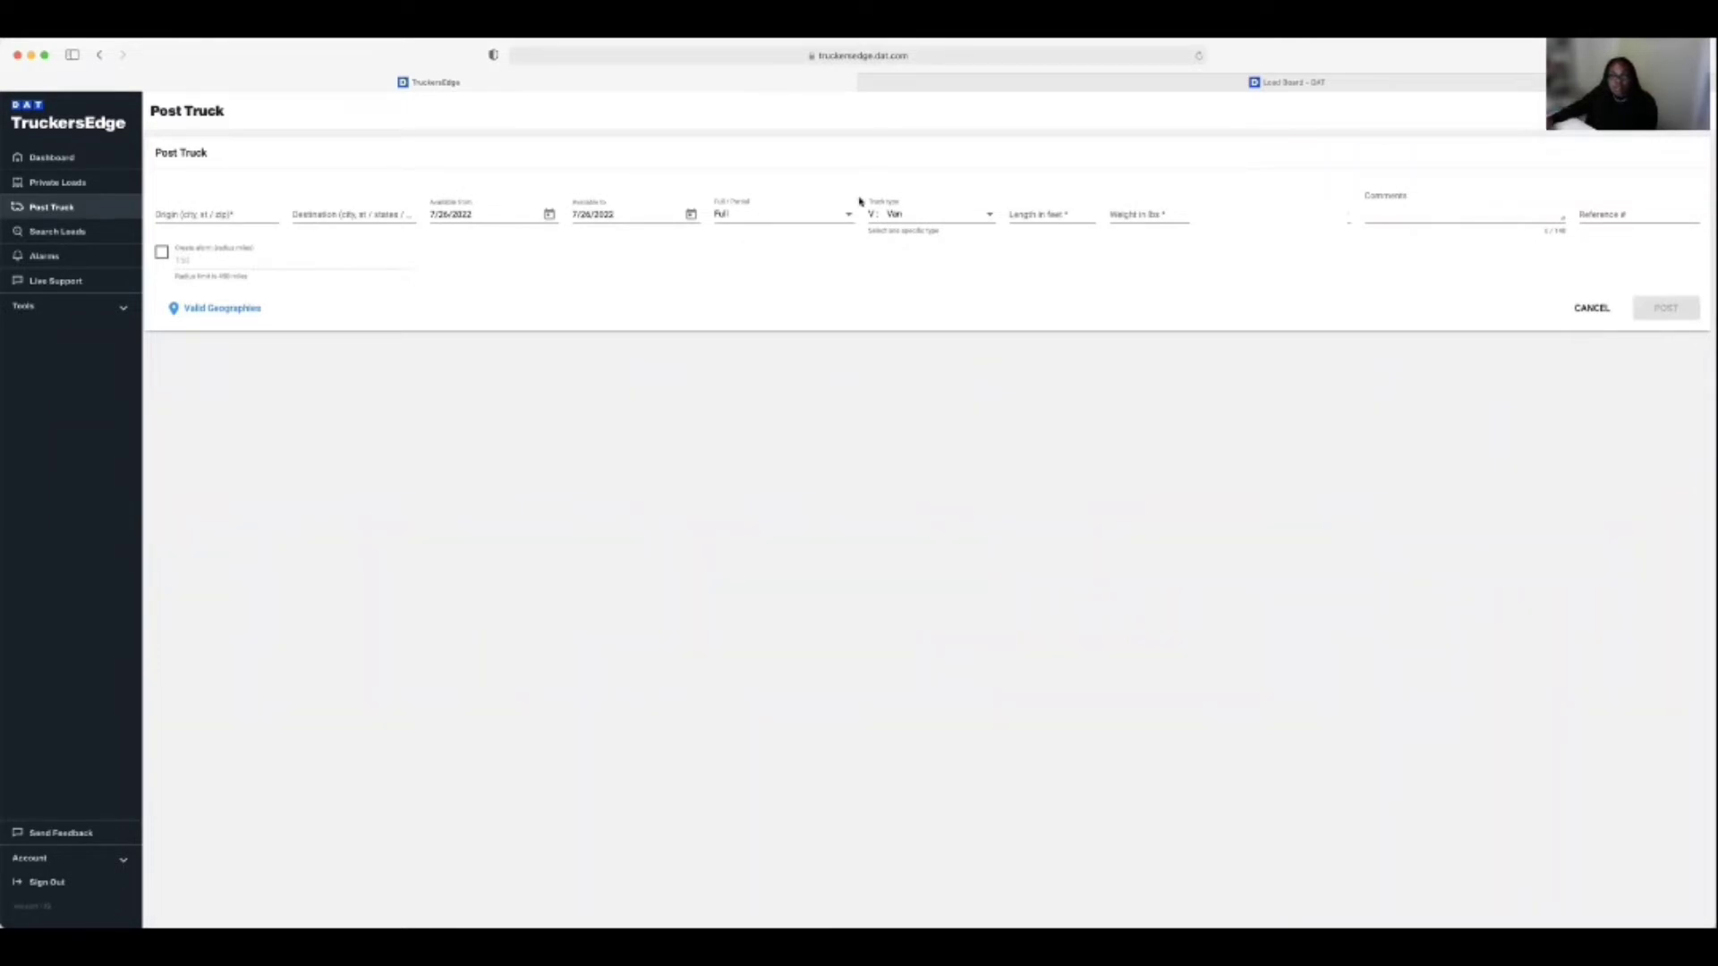
Keep V: Van as the truck type and make the e-mail address the preferred contact
click(989, 218)
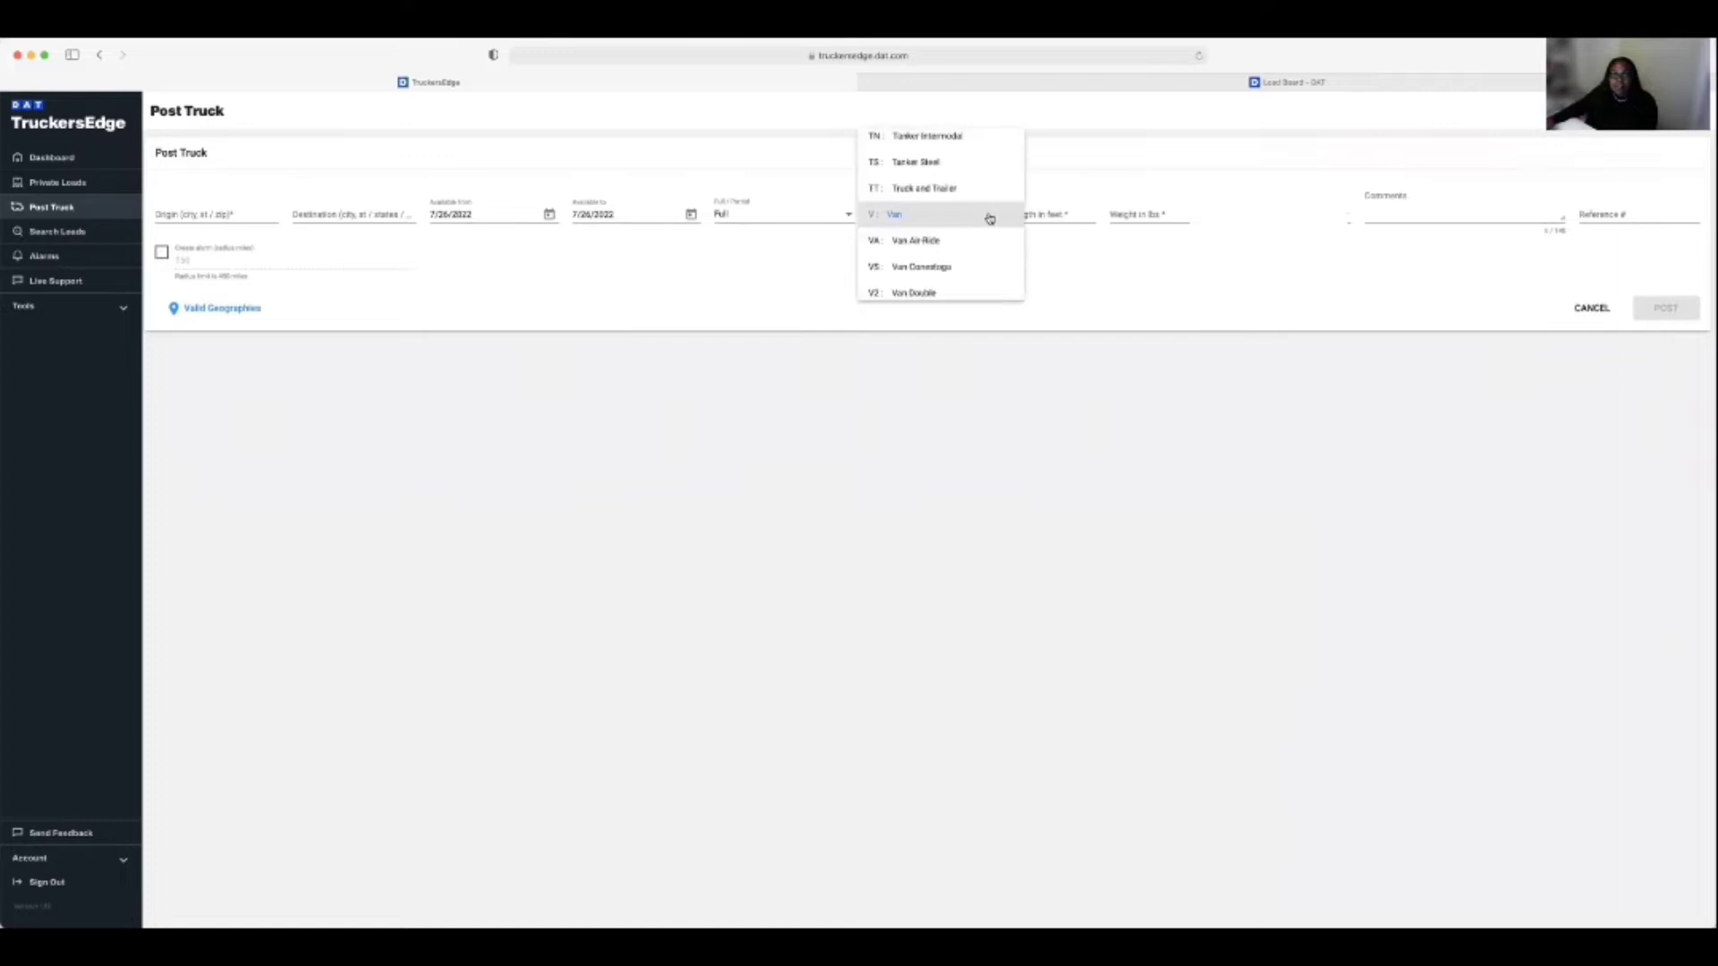
click(1065, 247)
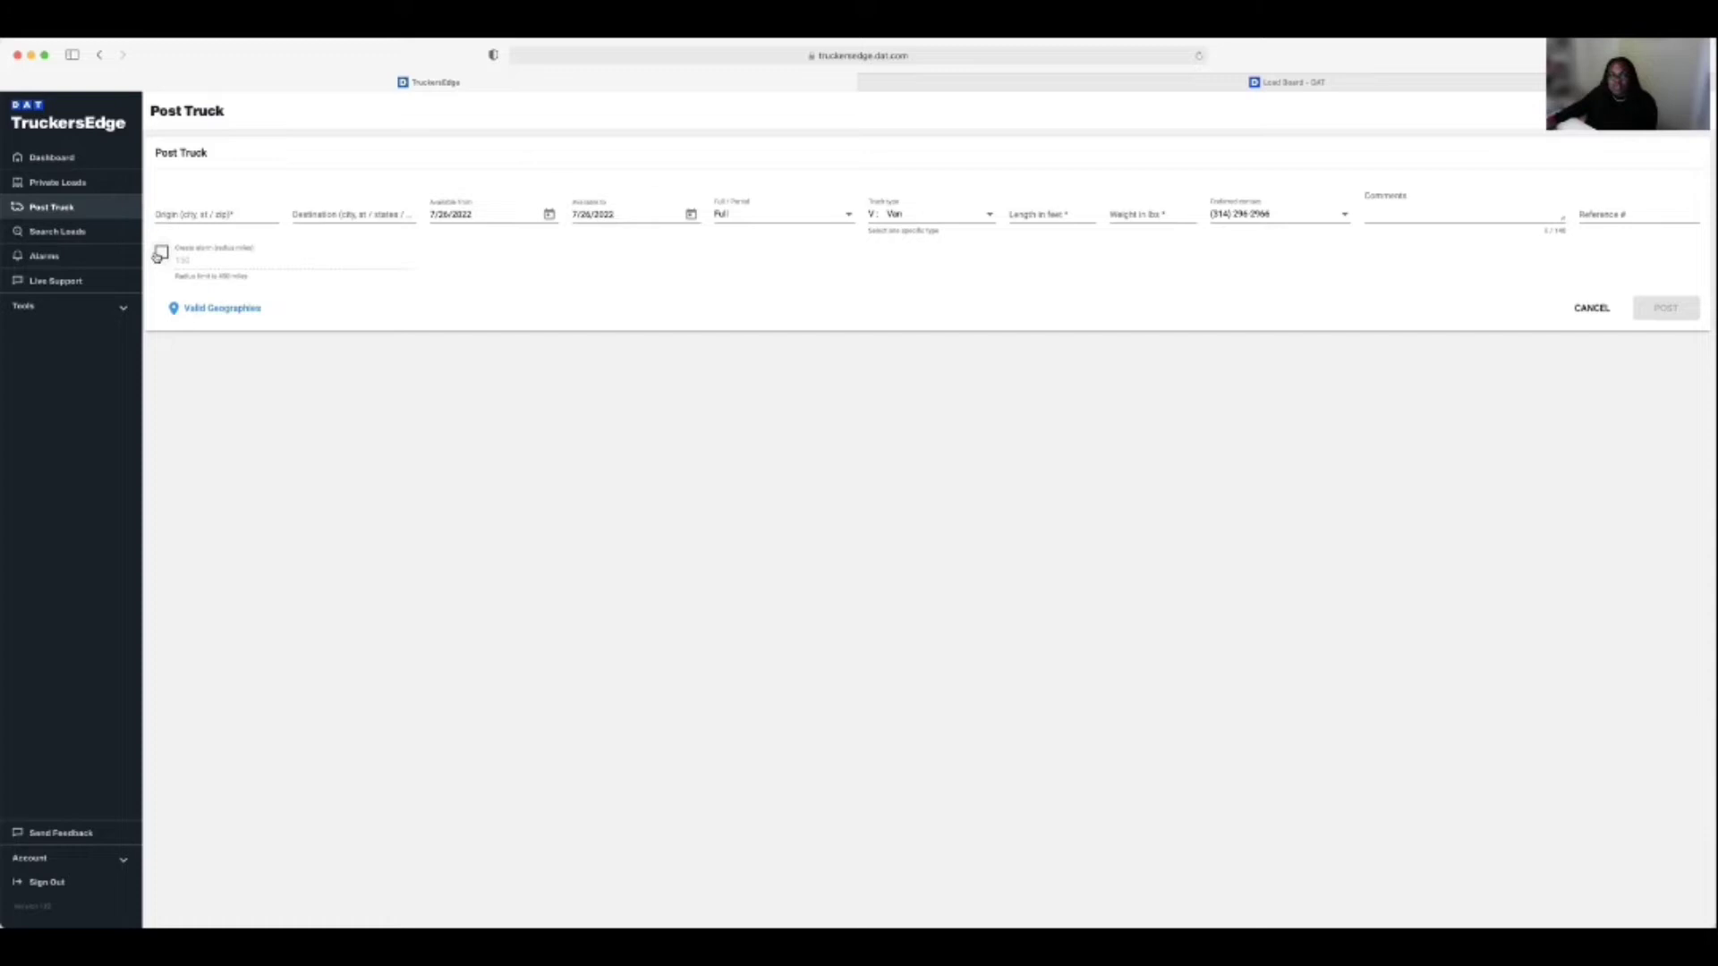
click(1316, 219)
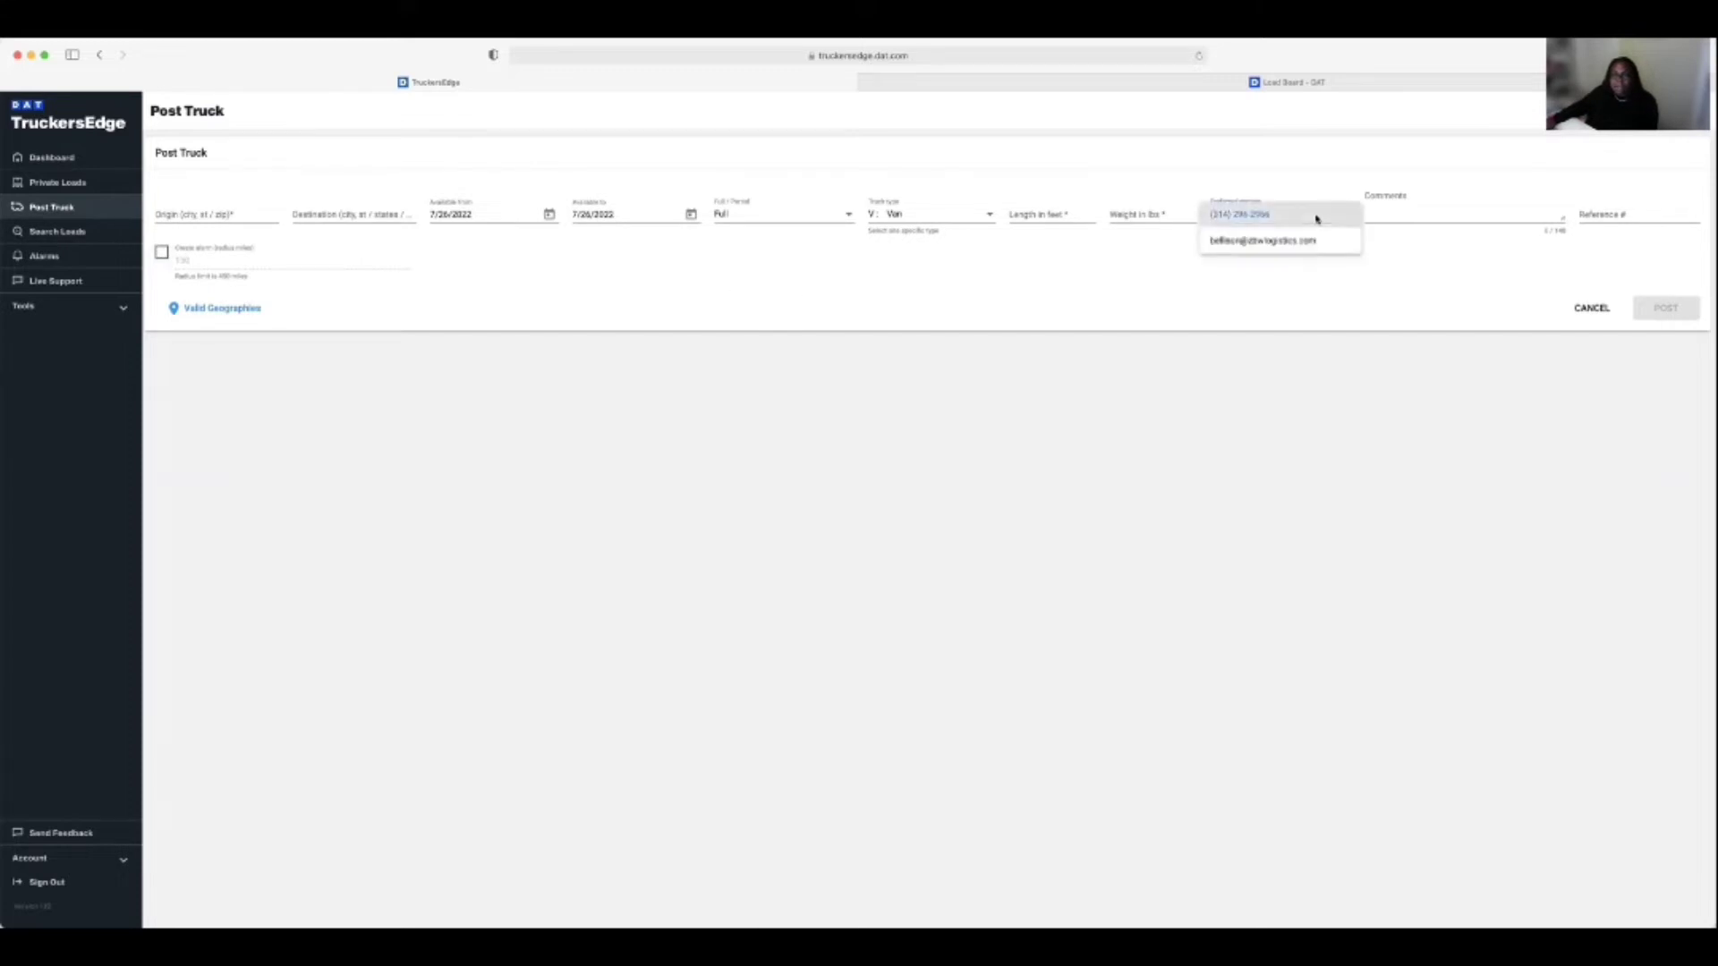
click(1380, 305)
click(1315, 221)
click(1307, 240)
click(1269, 258)
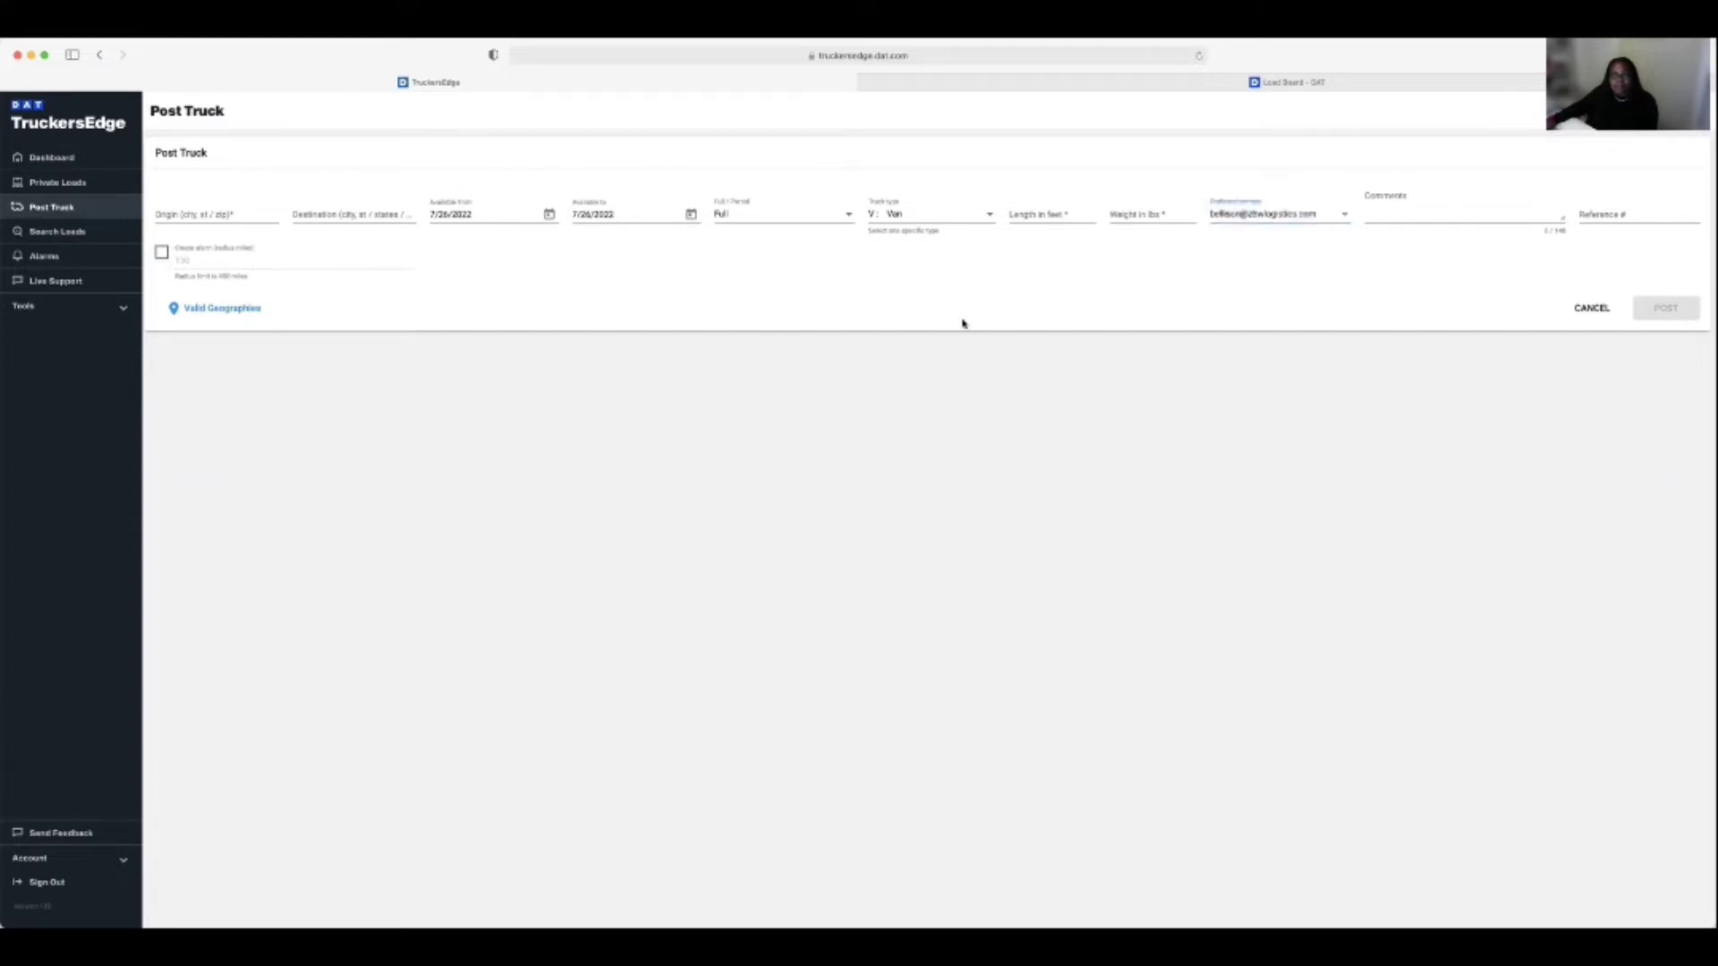
Set up a Search Loads query: St Louis, MO to Indianapolis, IN, 53 ft, full or partial
click(78, 234)
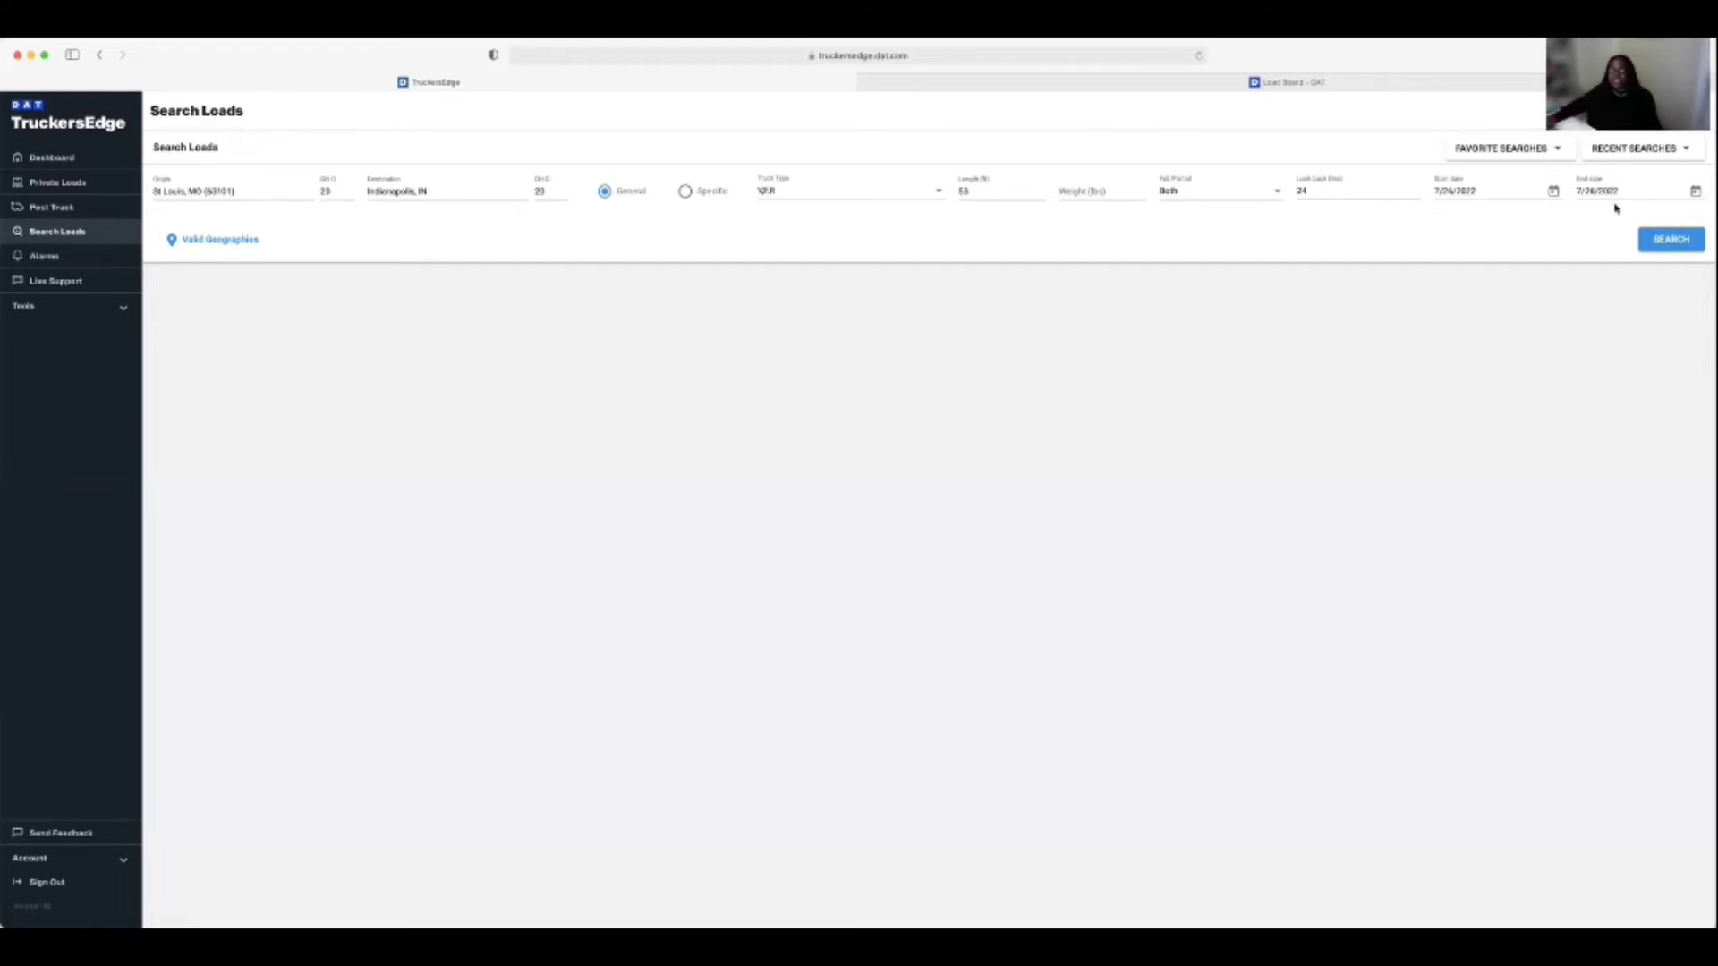
Run the St Louis to Indianapolis load search, returning 6 results with the Edwardsville $800 load shown
click(1671, 240)
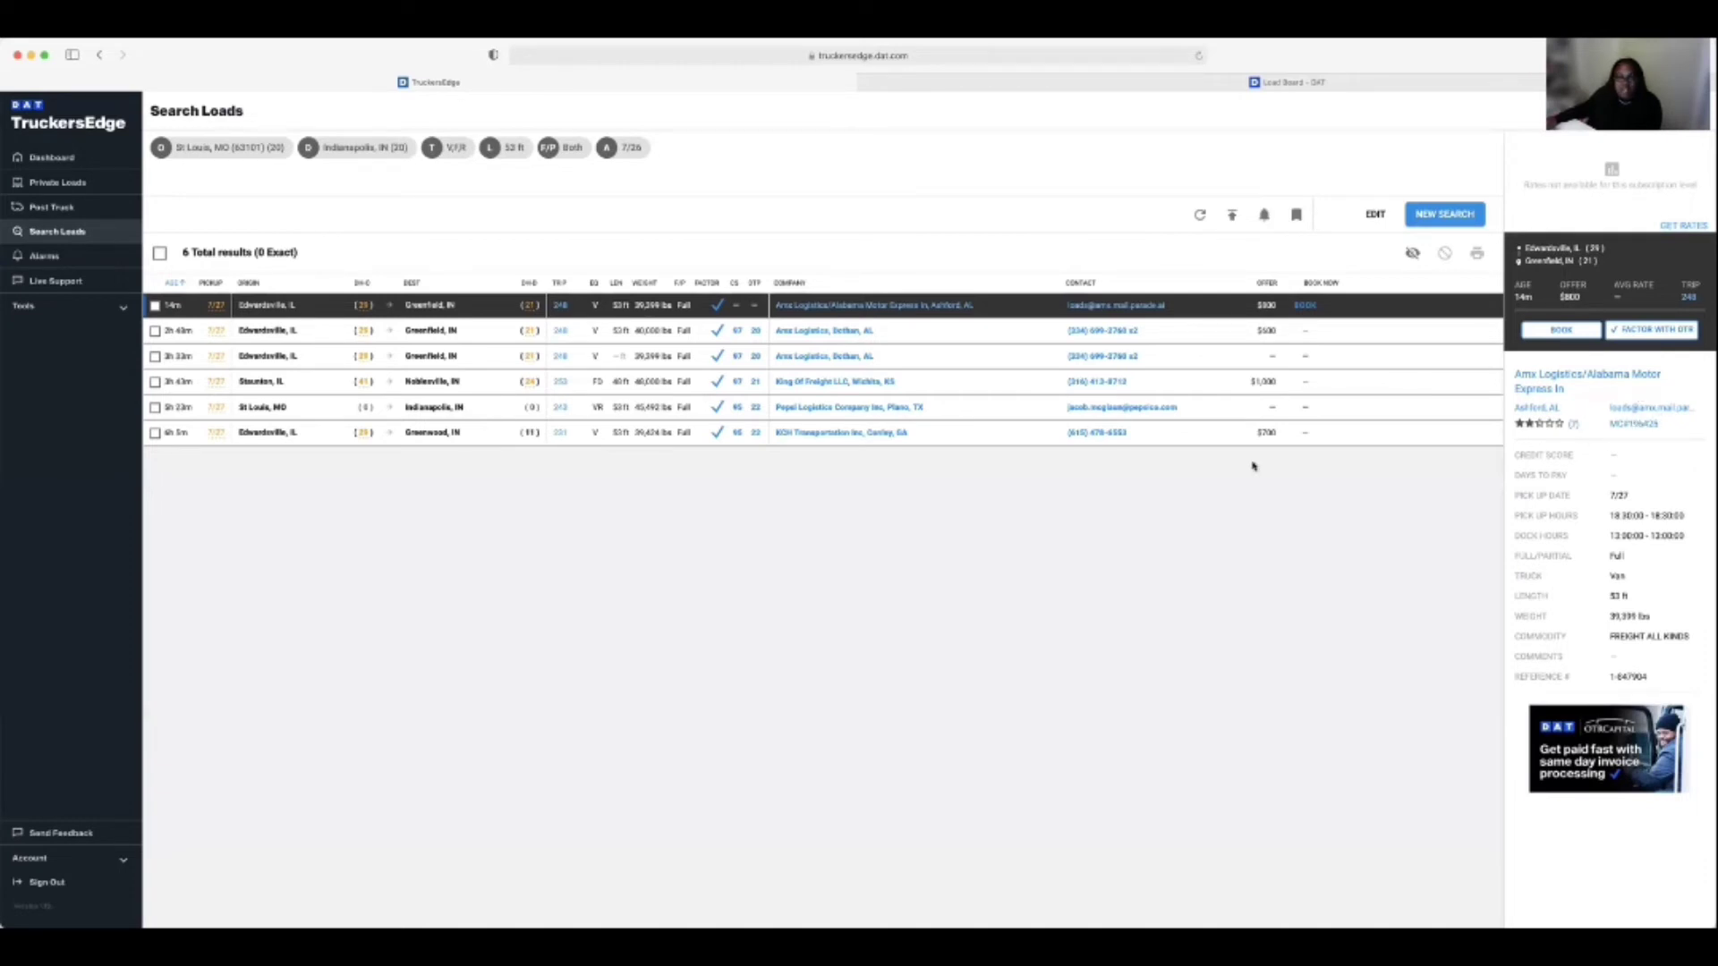
Compare the Staunton, St Louis, Greenwood and Greenfield loads, ending on the 2h 43m Greenfield load
click(195, 385)
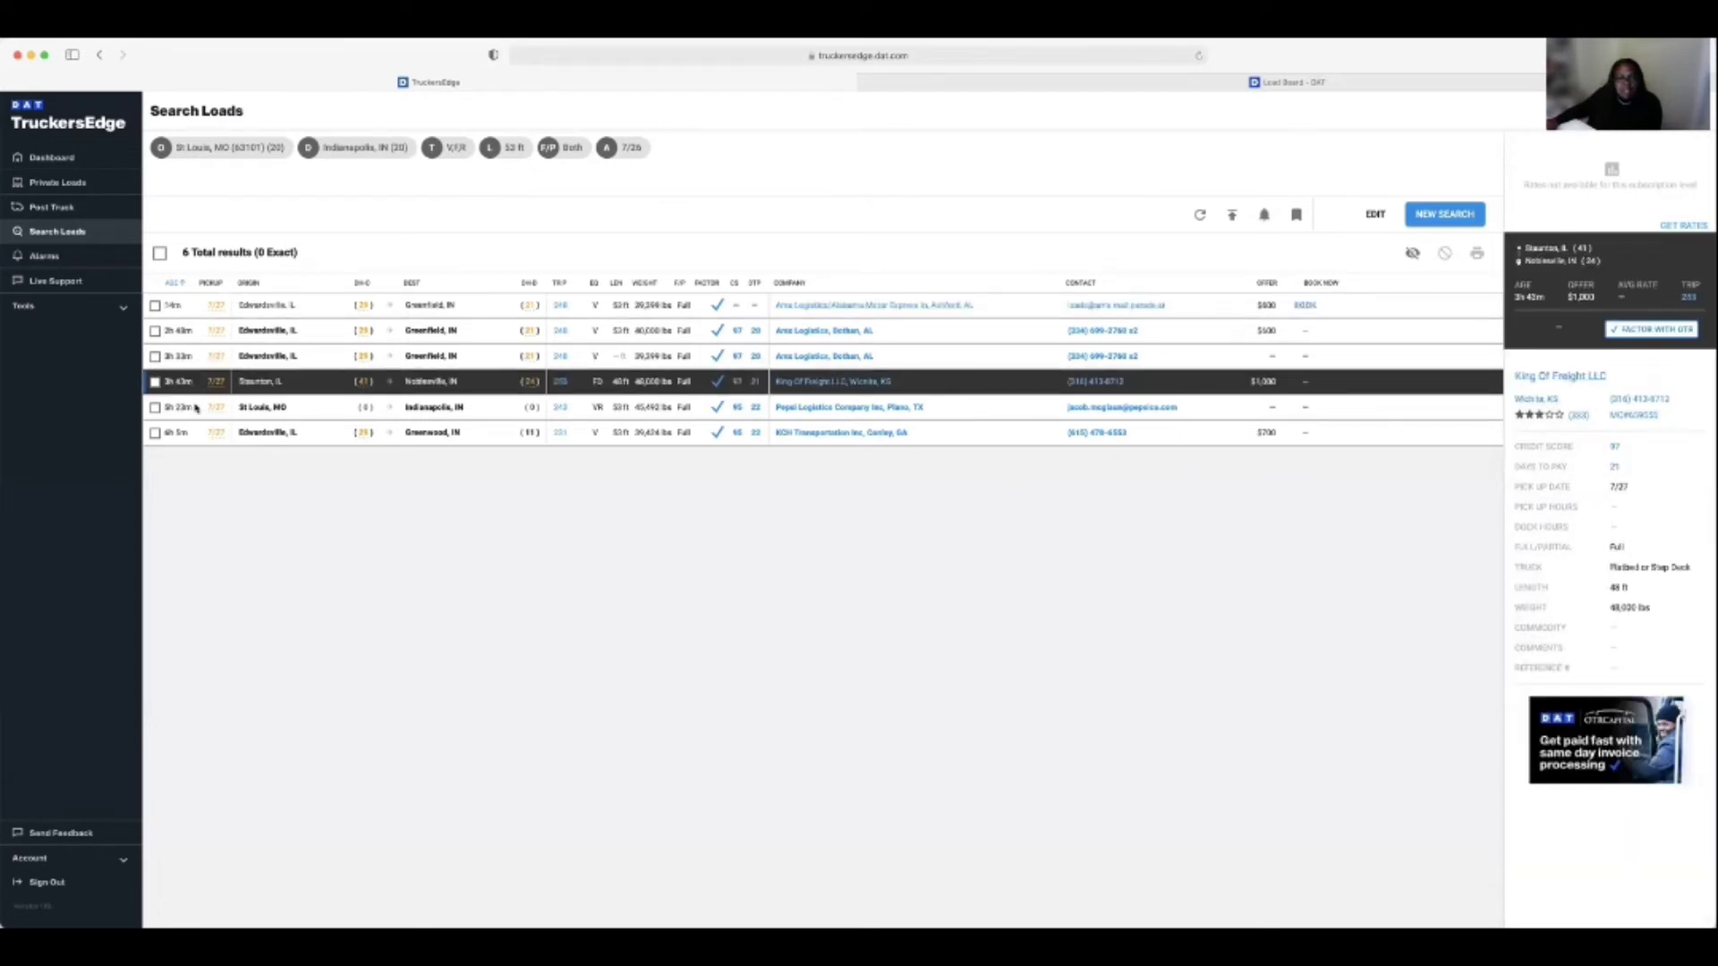
click(195, 407)
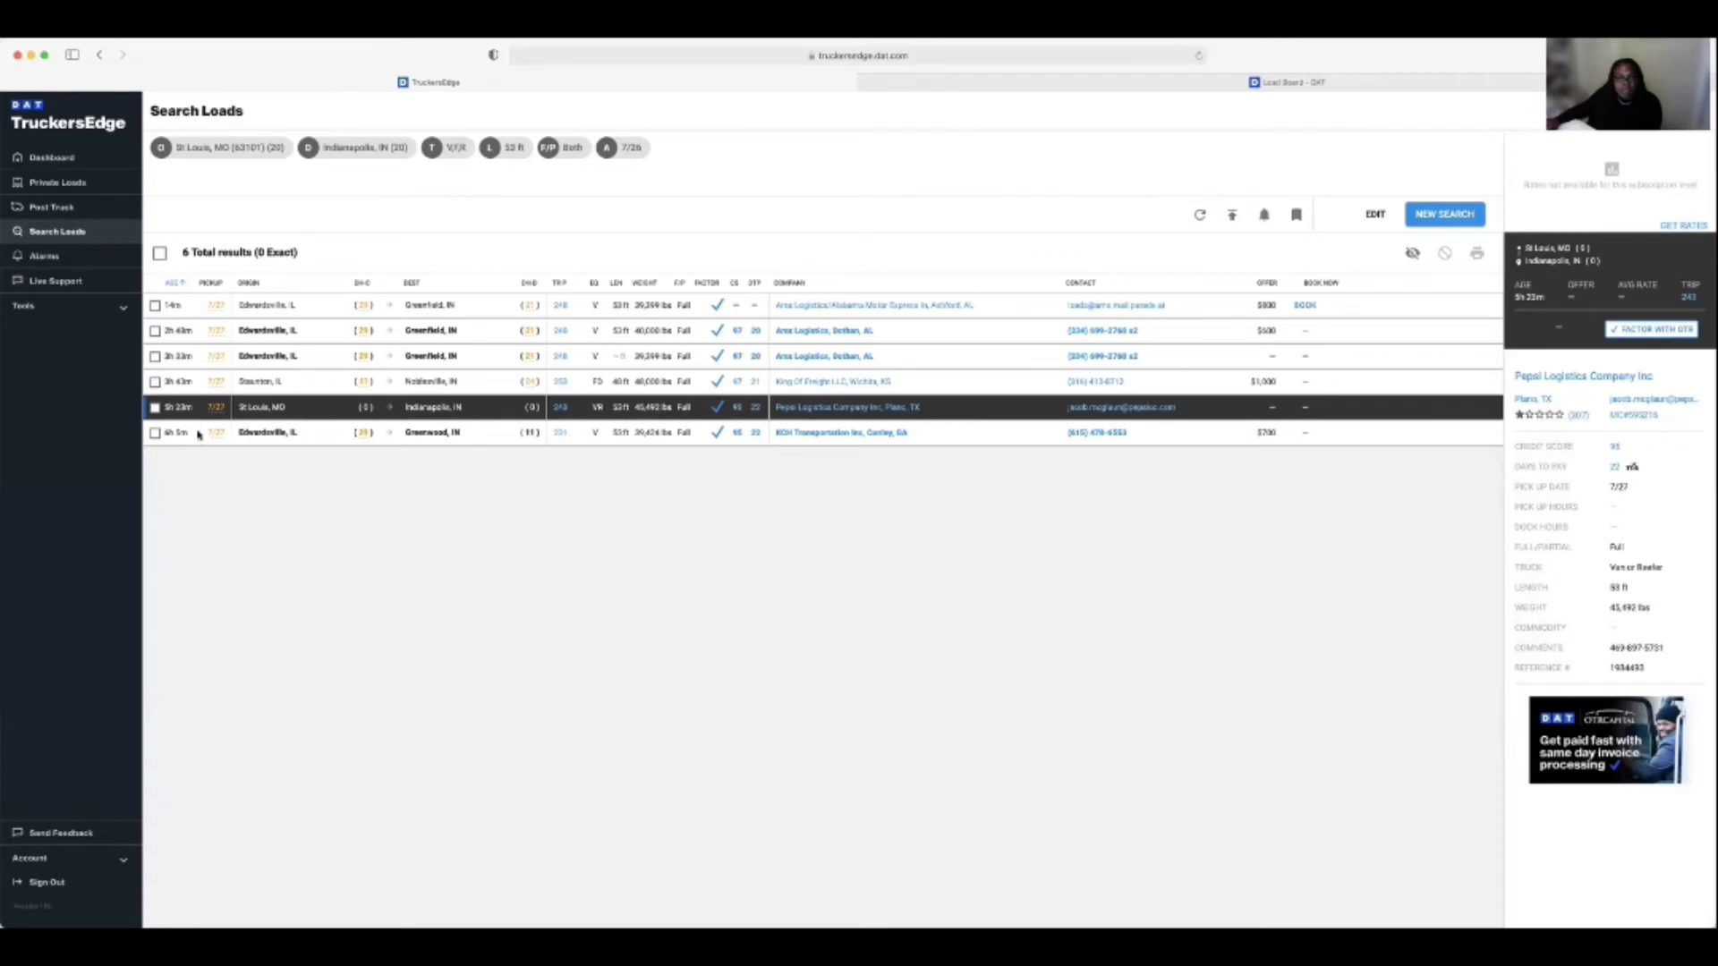
click(204, 433)
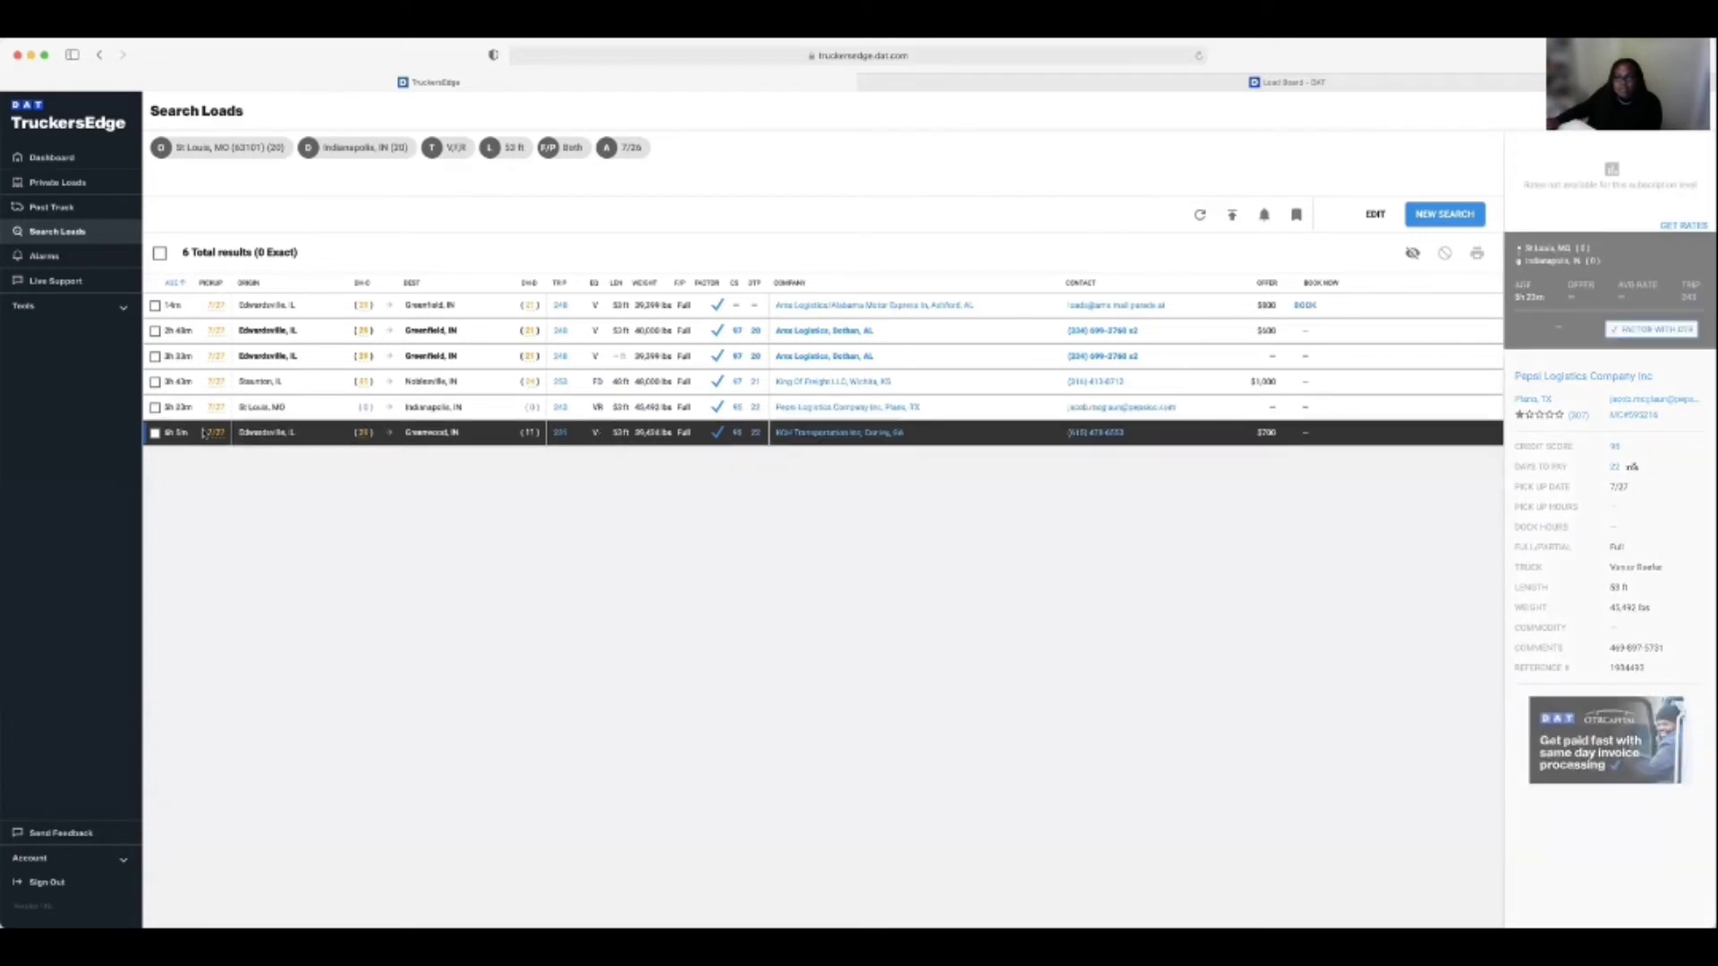
click(194, 357)
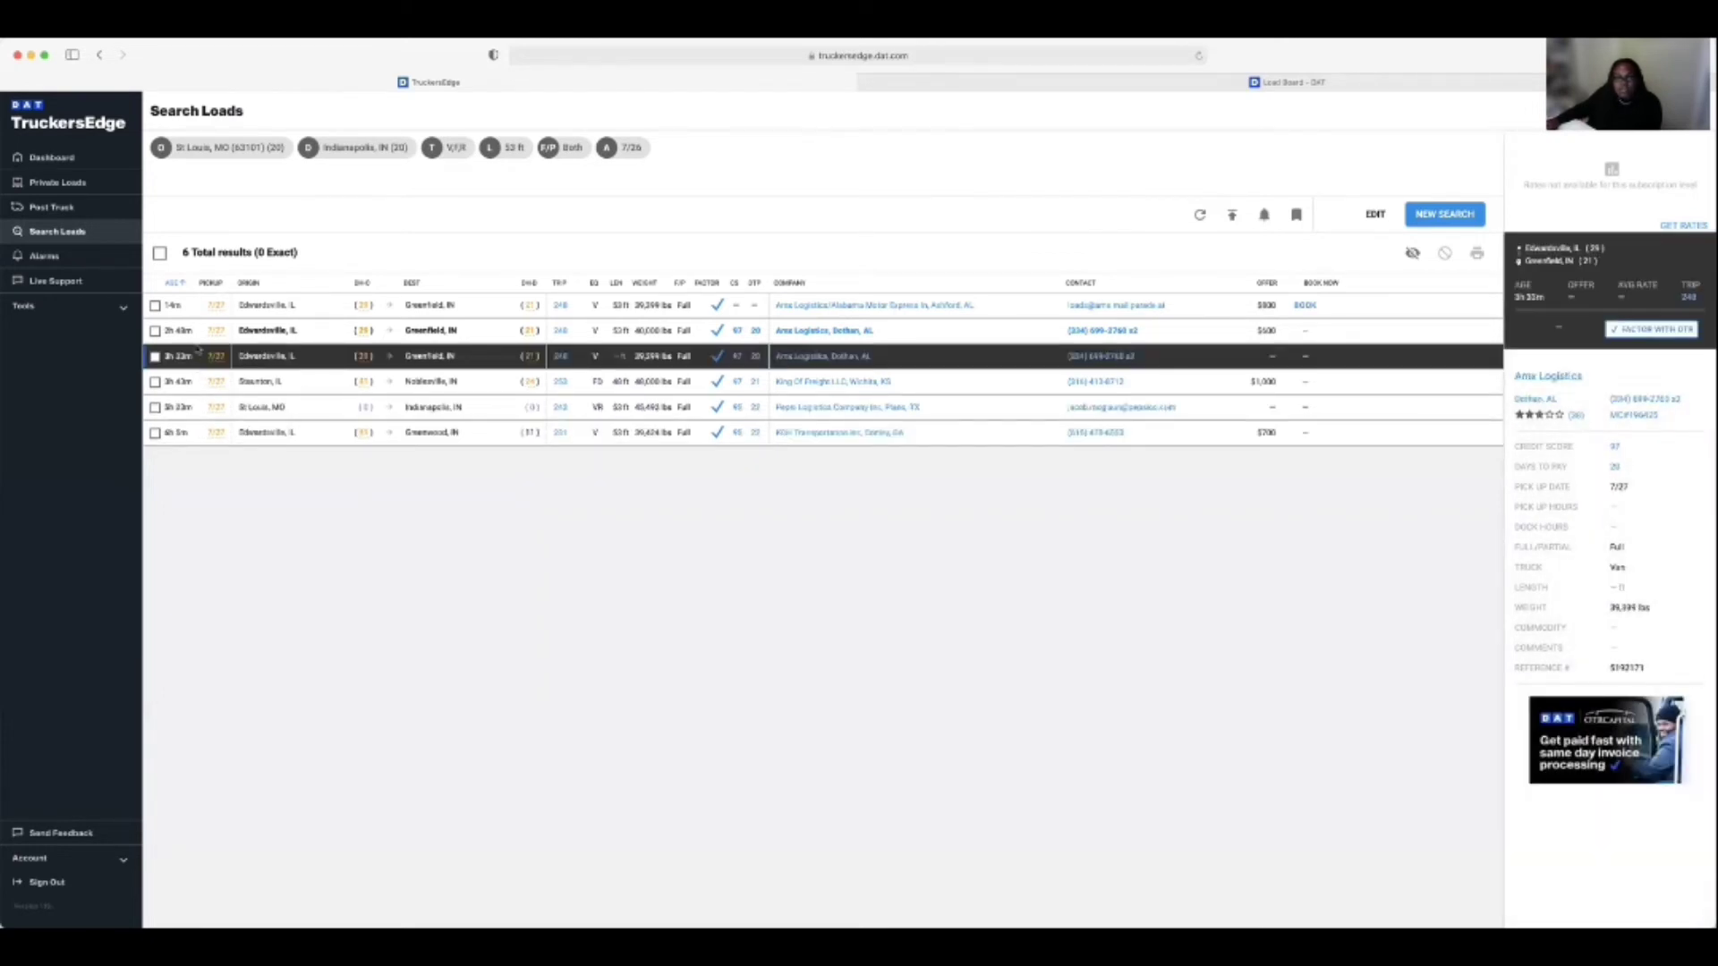
click(199, 338)
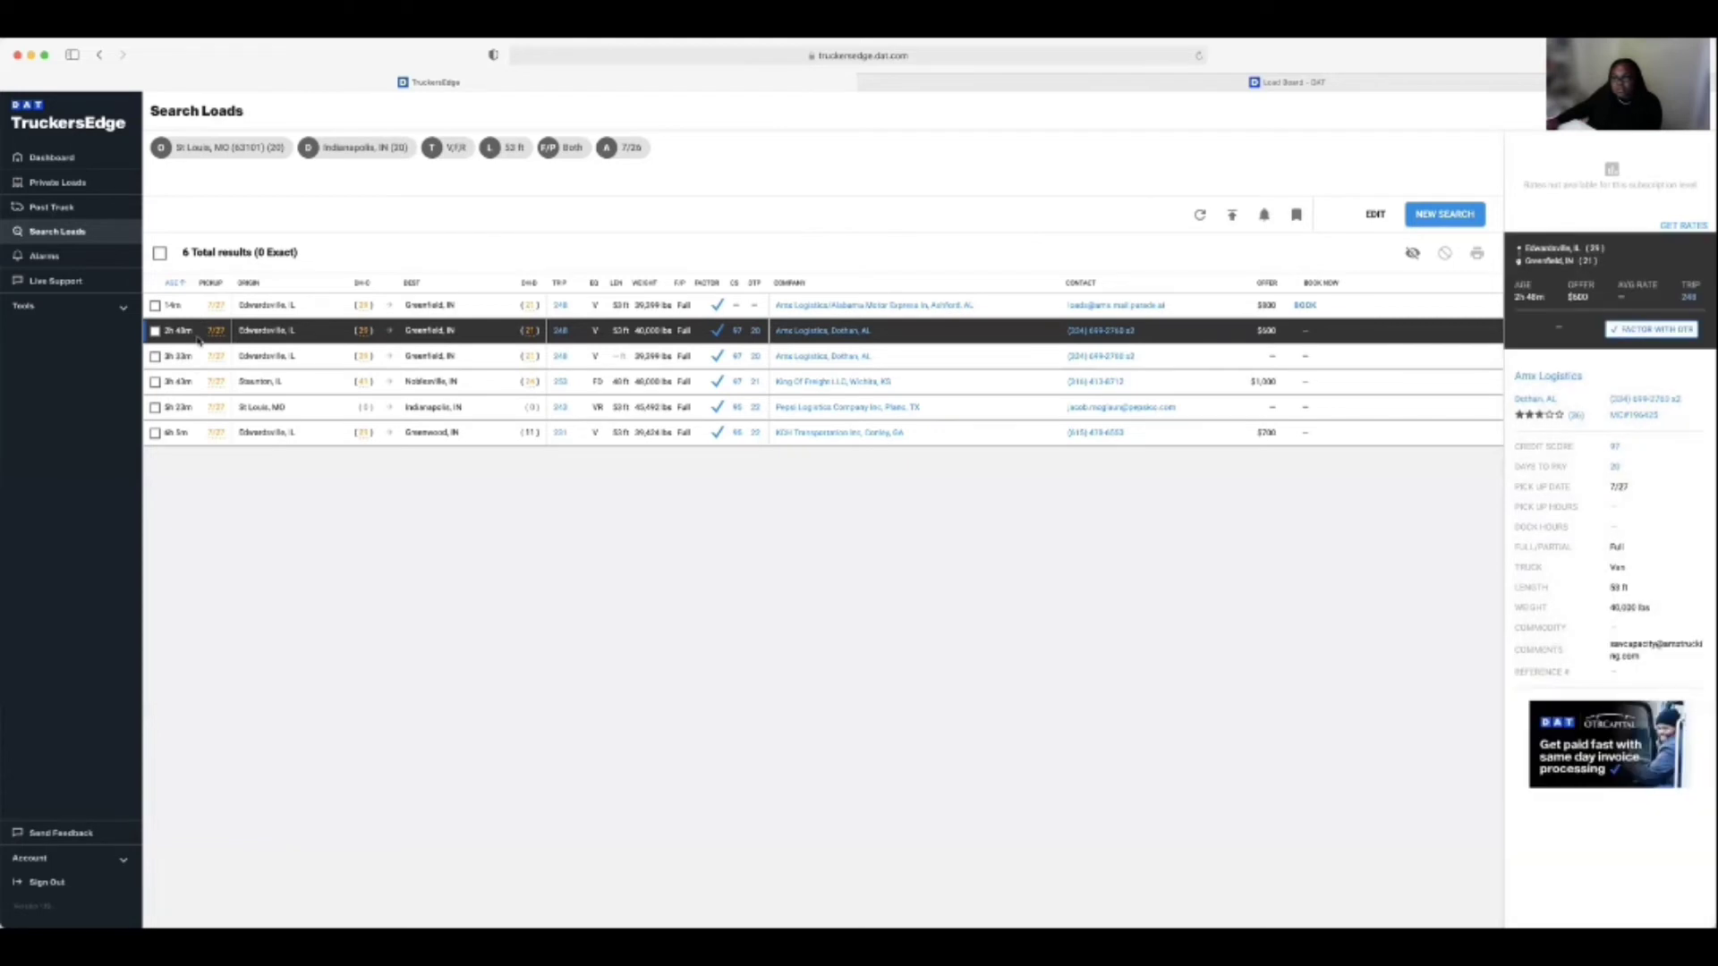
Show the St Louis, MO to Indianapolis, IN 53 ft, 45,492 lbs load's details
click(201, 409)
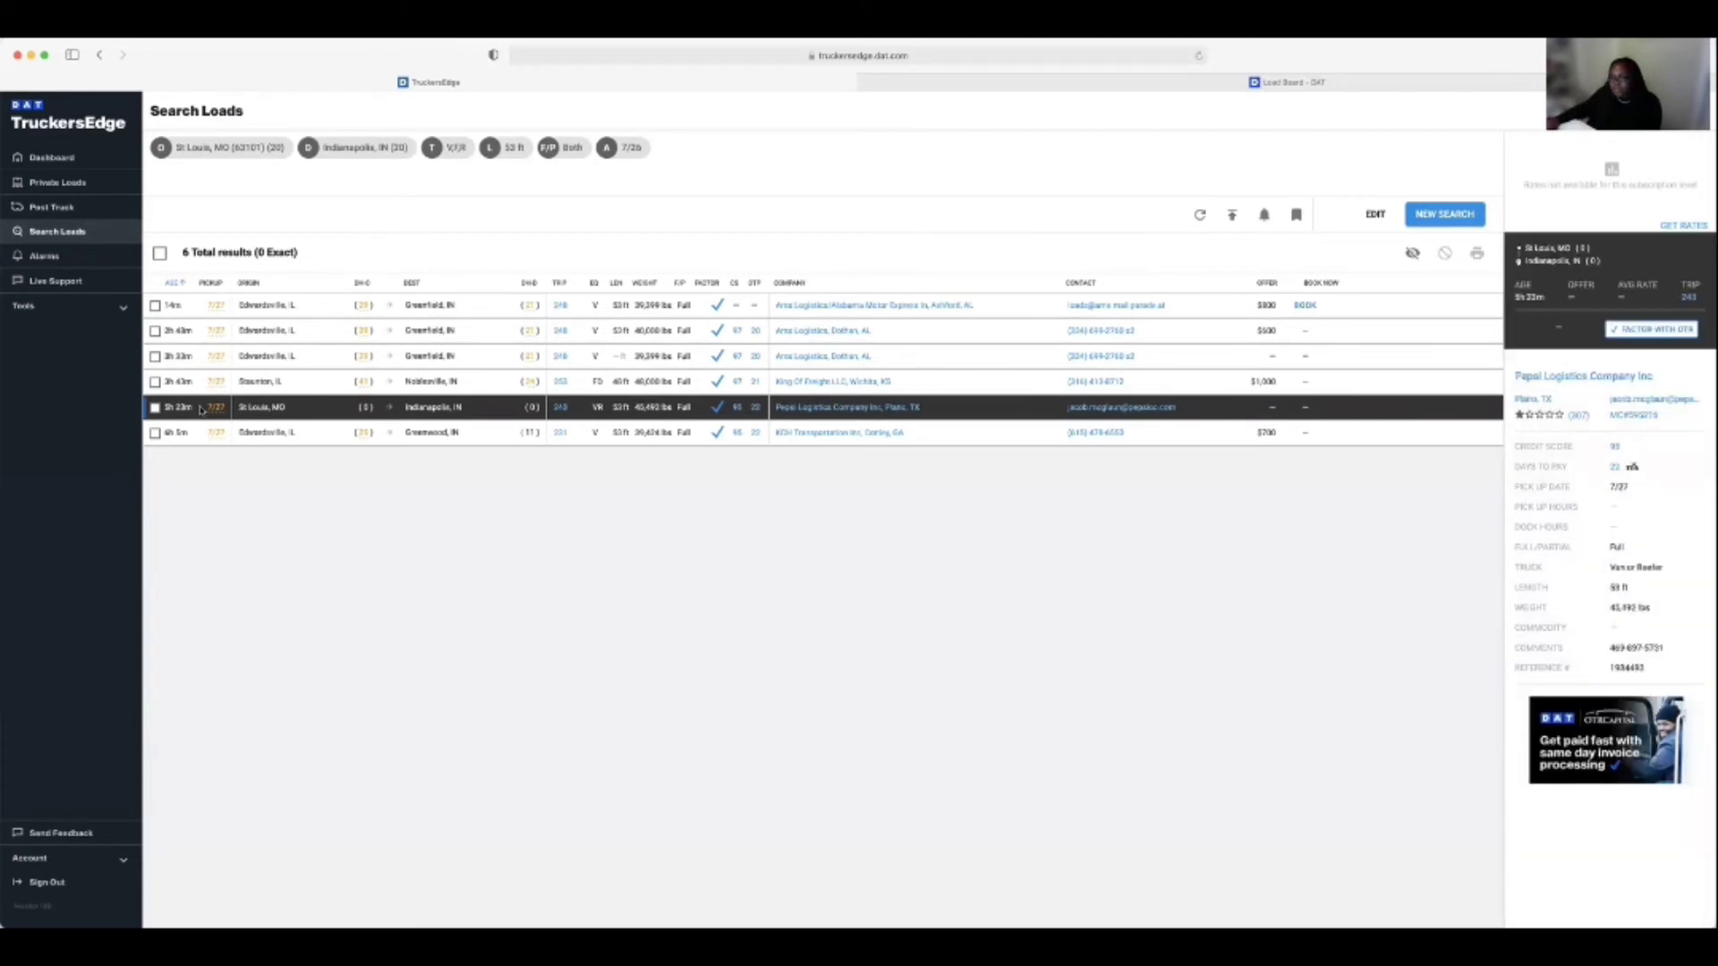